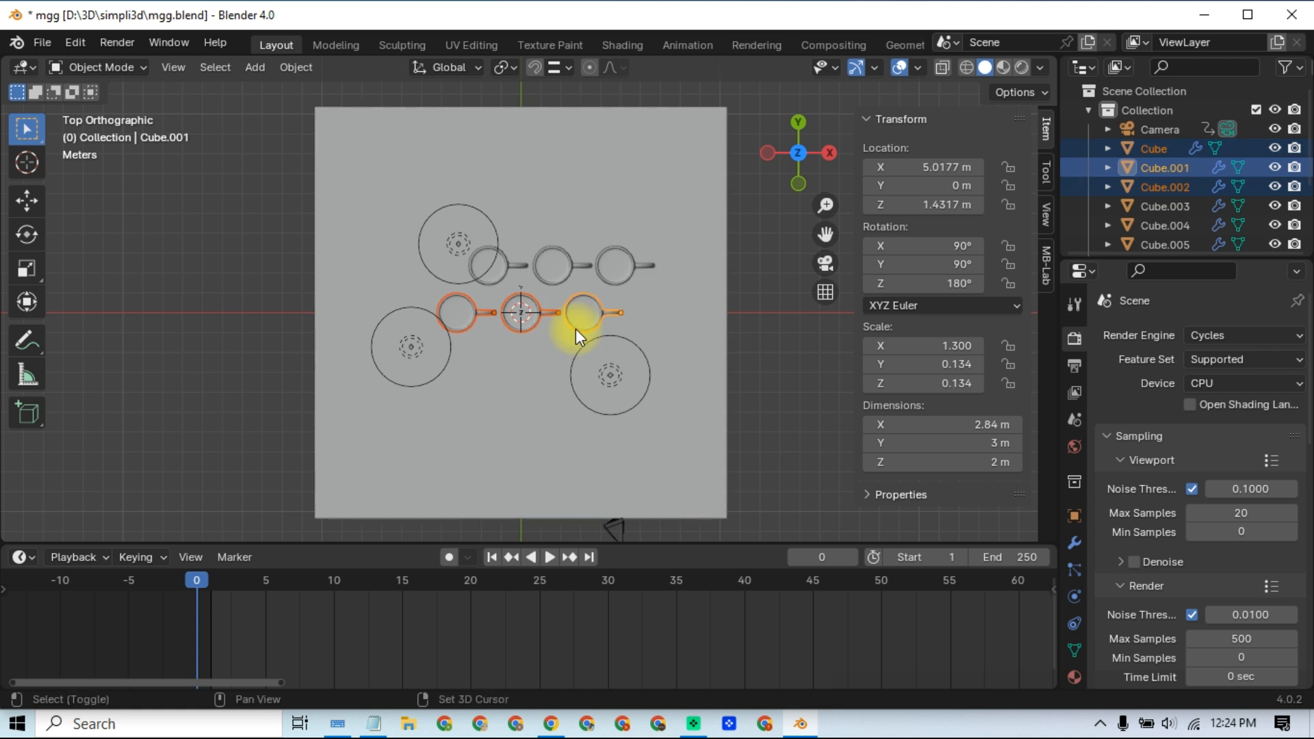
# - Duplicate the selected row of three mugs about -1.84 m X, -2.17 m Y, then duplicate that copy about 5.22 m X, 6.72 m Y
pyautogui.hotkey('shift', 'd')
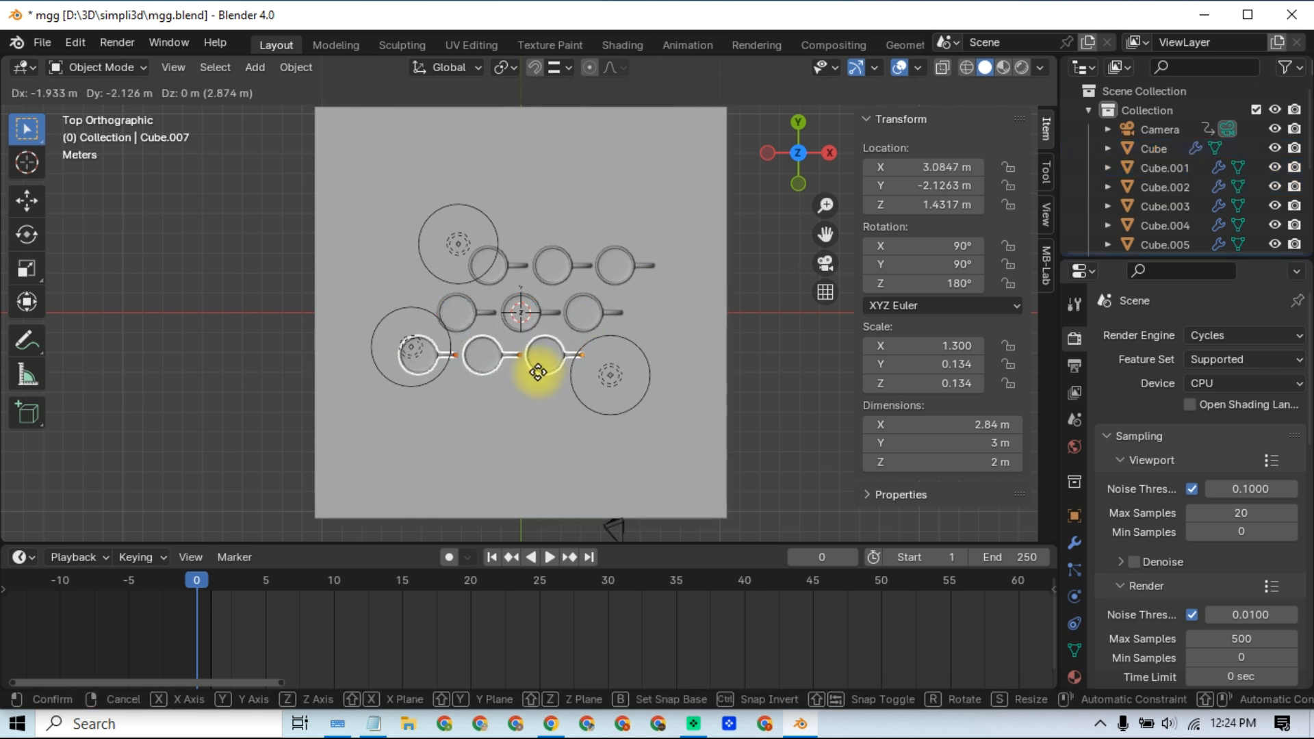
pyautogui.click(540, 385)
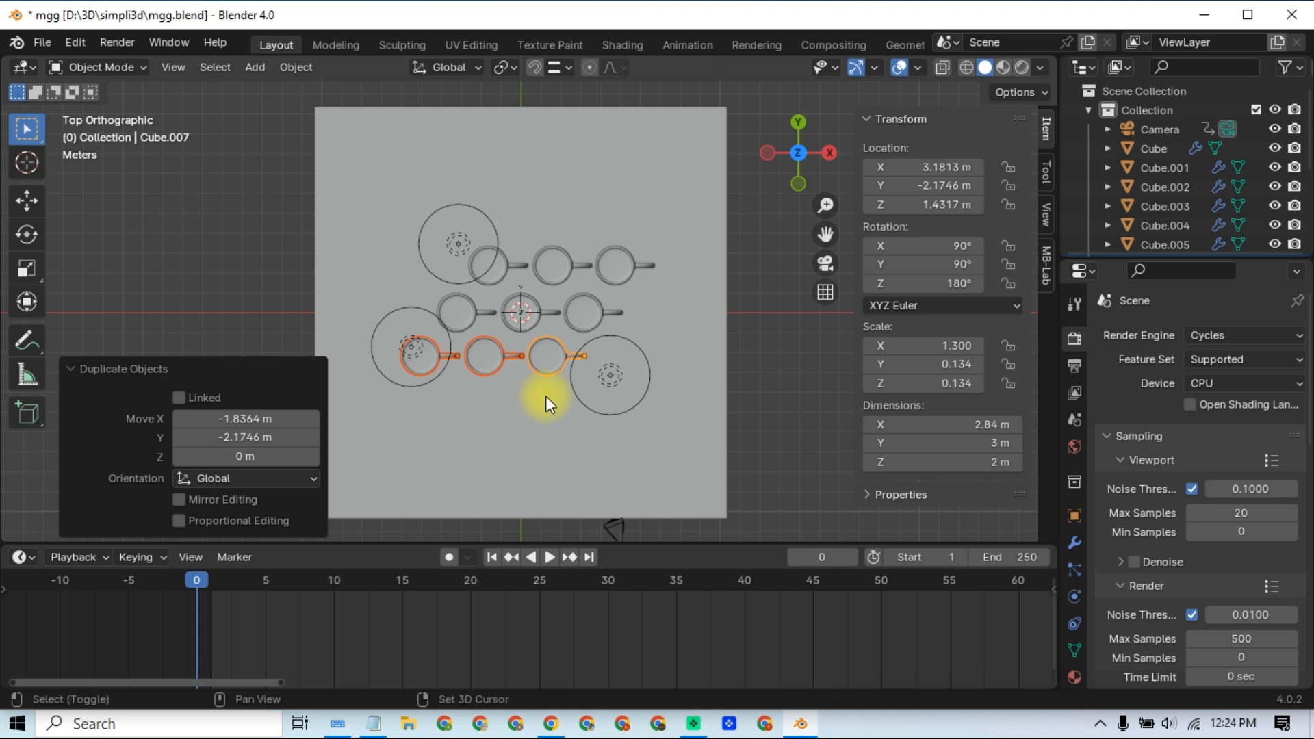
pyautogui.hotkey('shift', 'd')
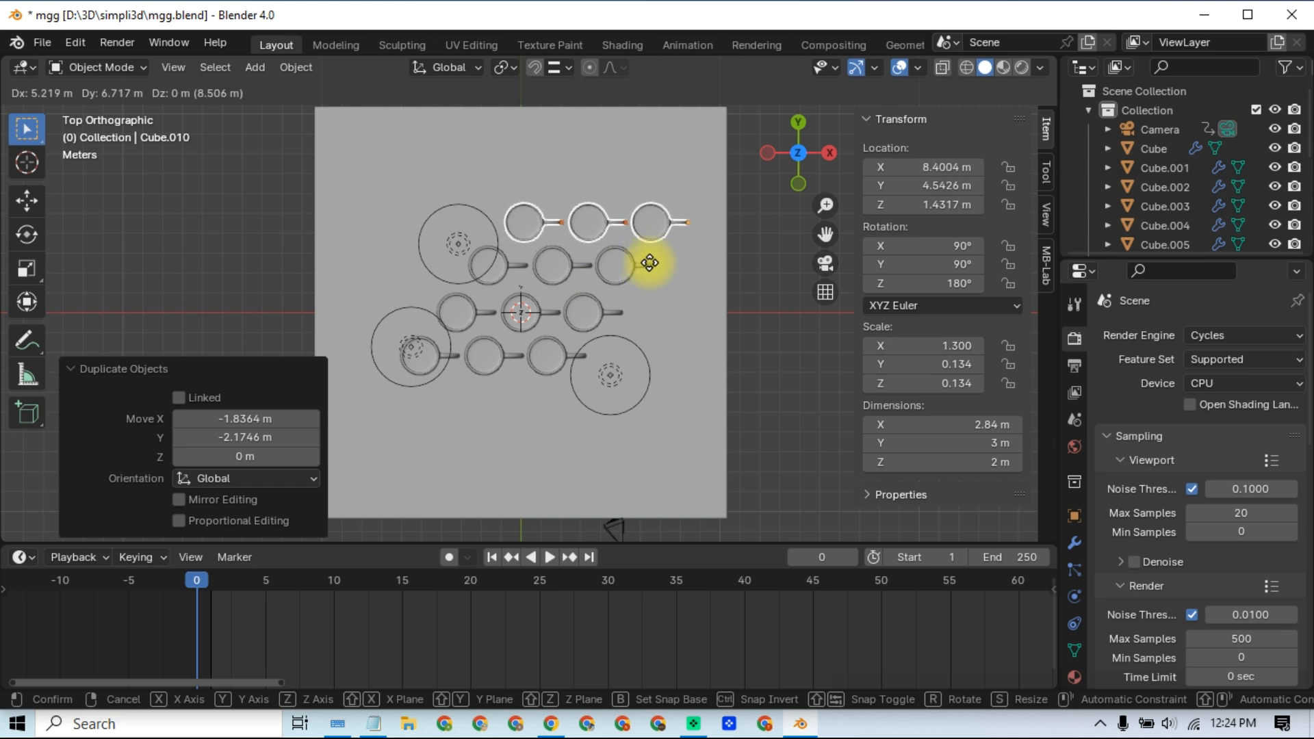
pyautogui.click(649, 263)
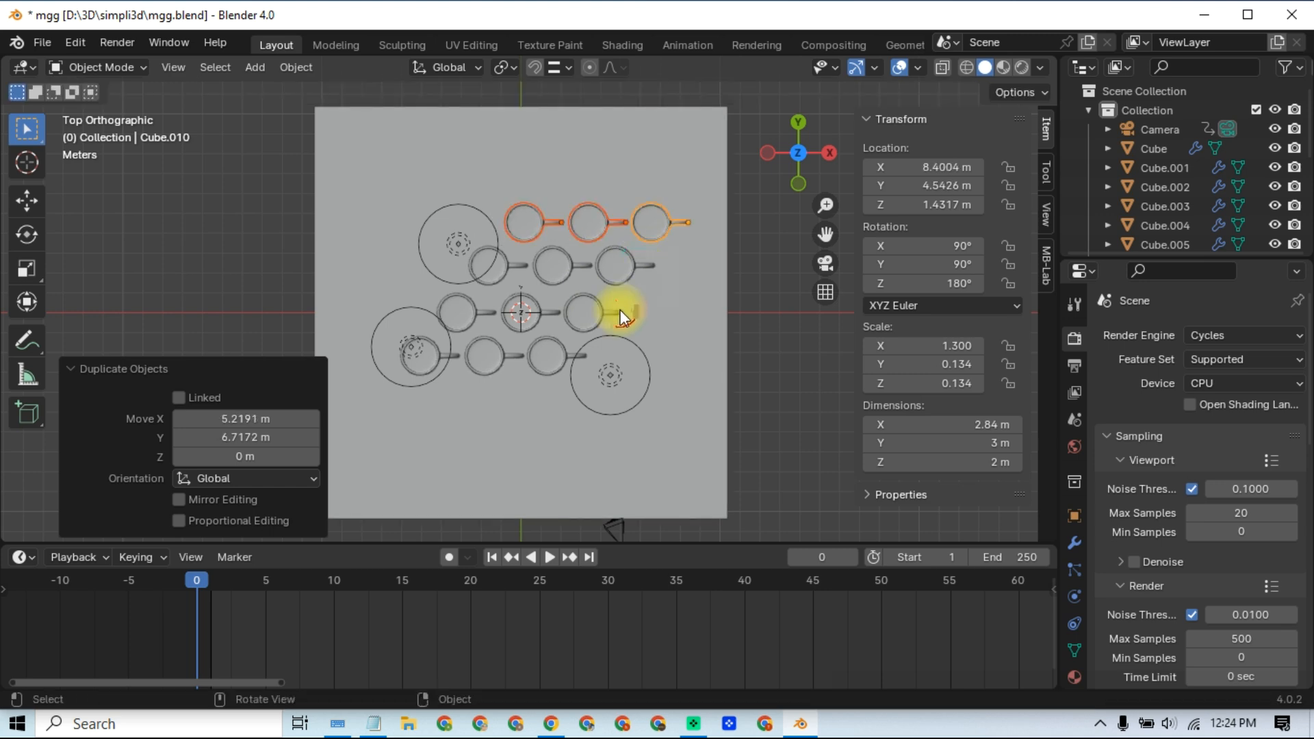
# - Make the shared materials of the three mugs in the row at Y -2.17 m single-user copies
pyautogui.click(536, 371)
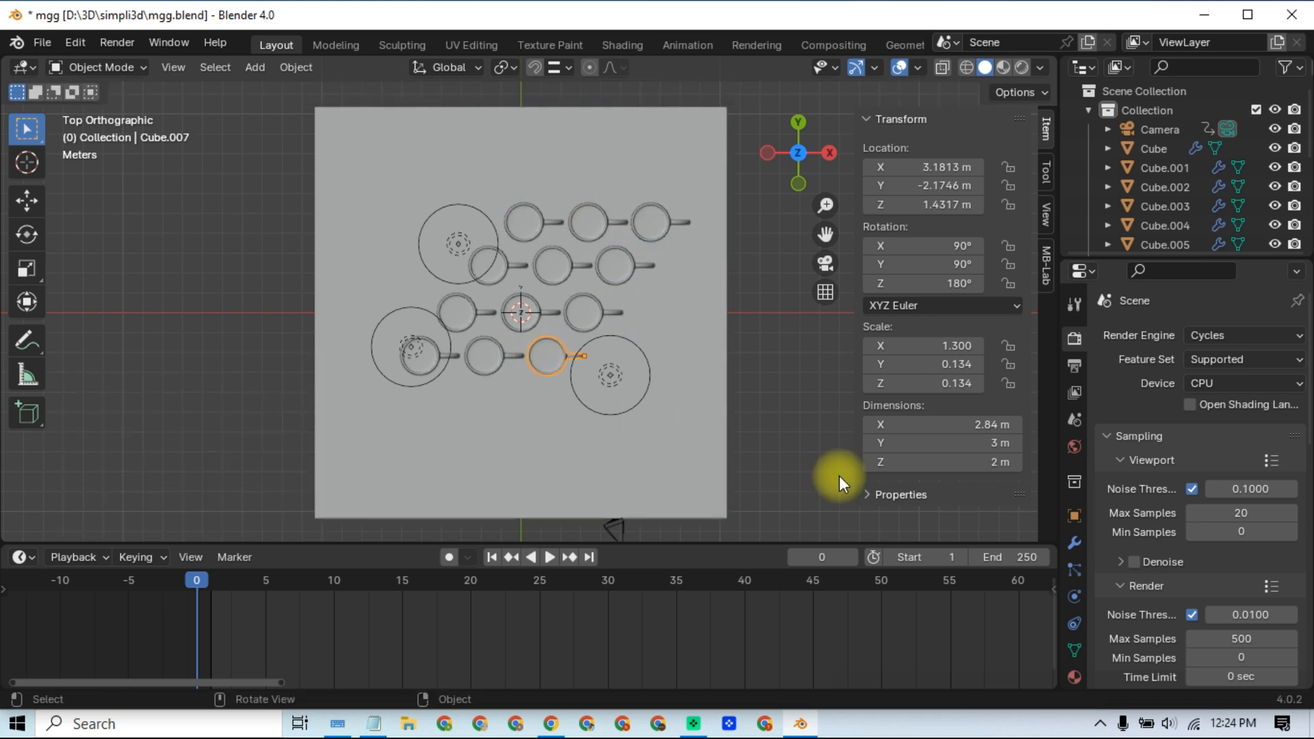
pyautogui.scroll(-2, 1079, 611)
pyautogui.click(1075, 633)
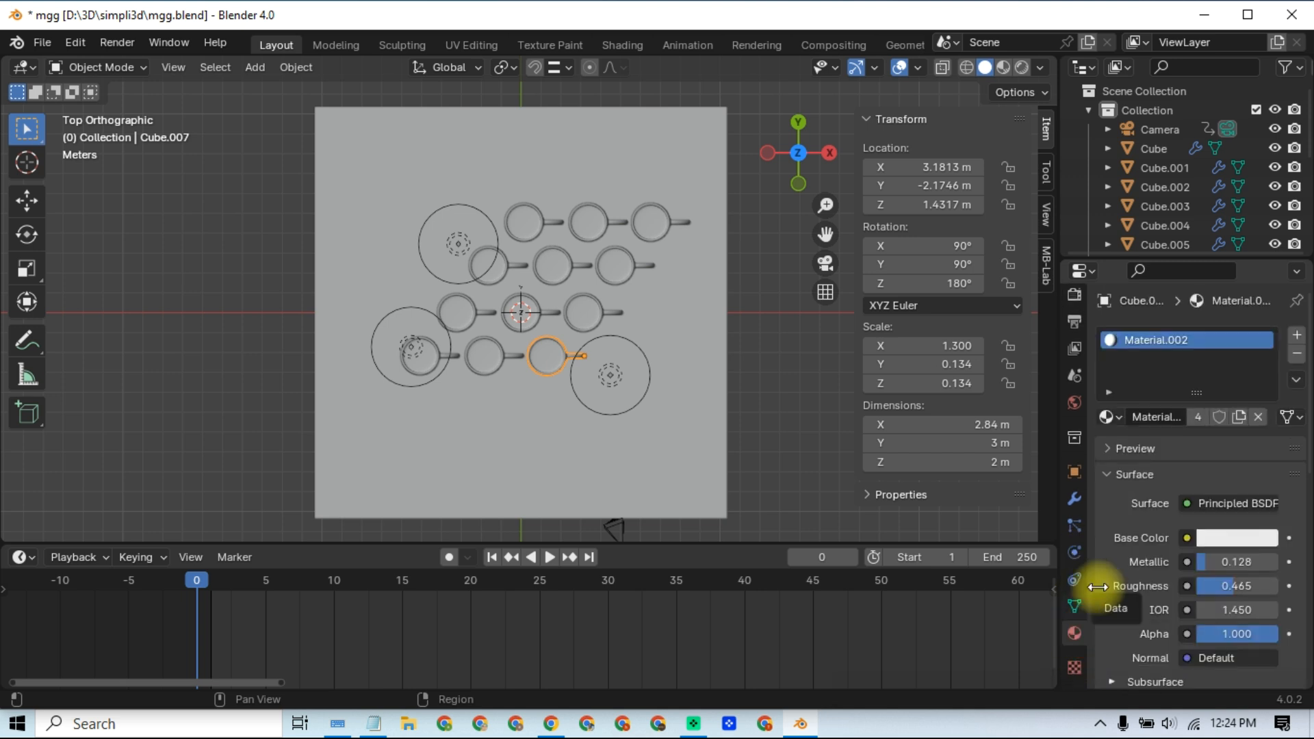
pyautogui.click(1237, 418)
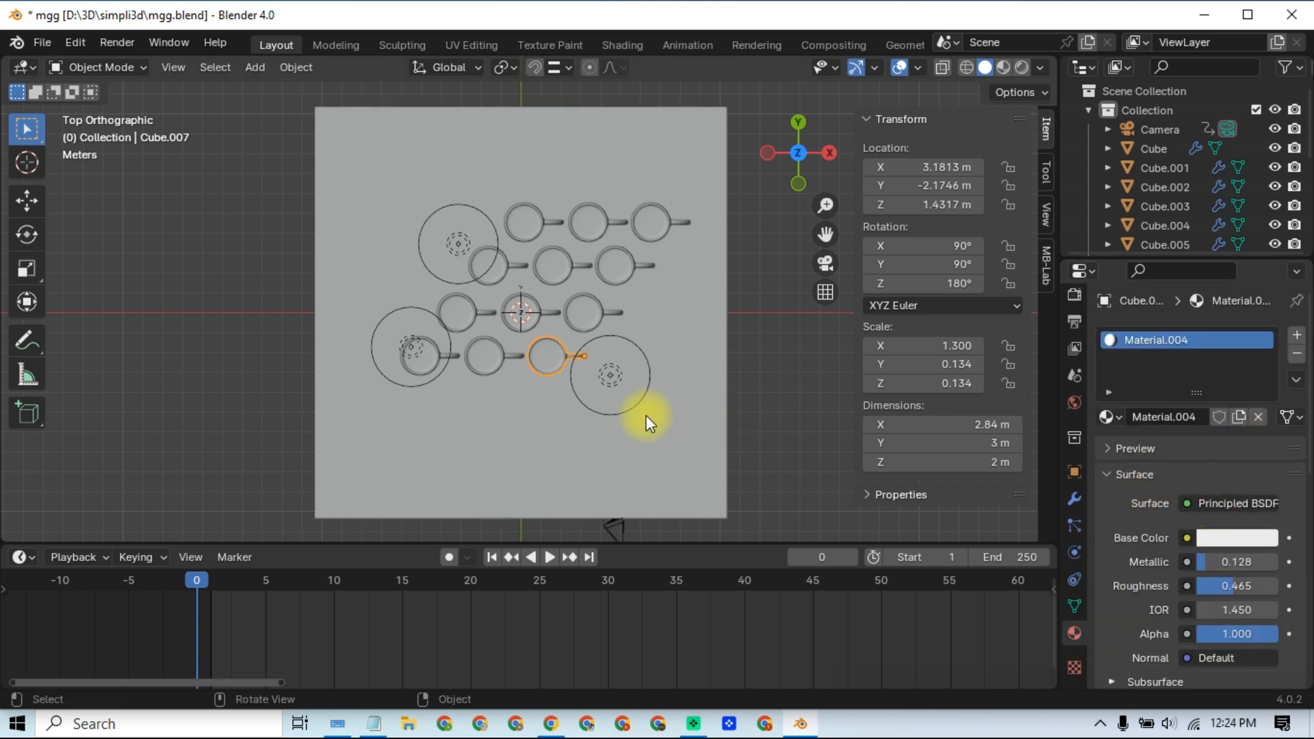
pyautogui.click(497, 363)
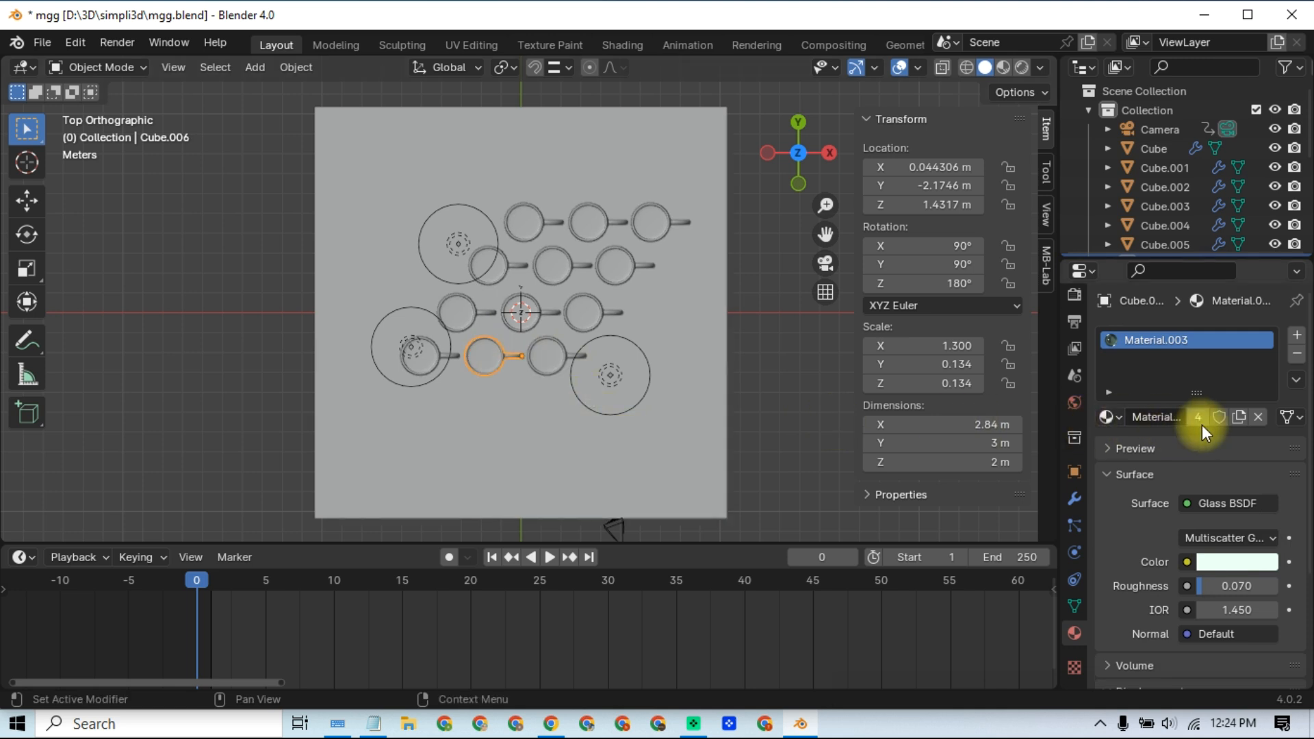
pyautogui.click(419, 373)
pyautogui.click(1239, 418)
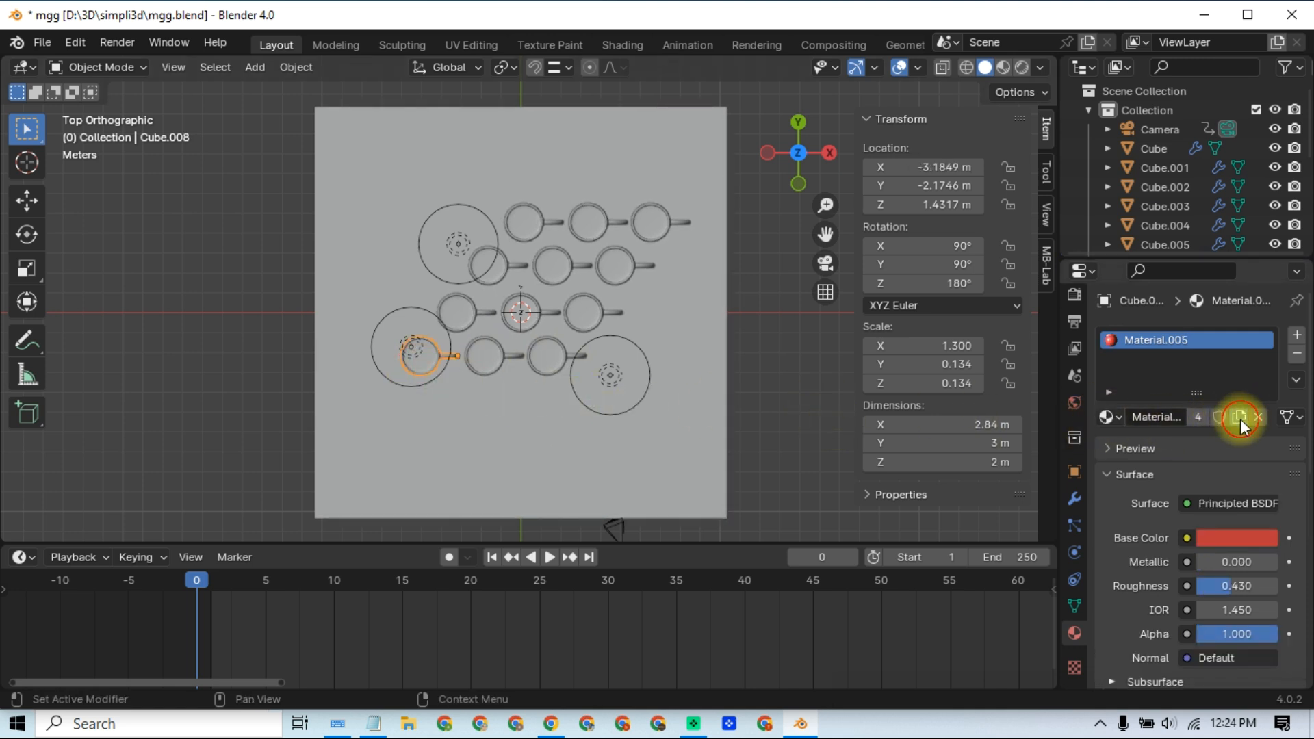
# - Give each of the three mugs in the row at Y 2.37 m its own single-user copy of its material
pyautogui.click(623, 282)
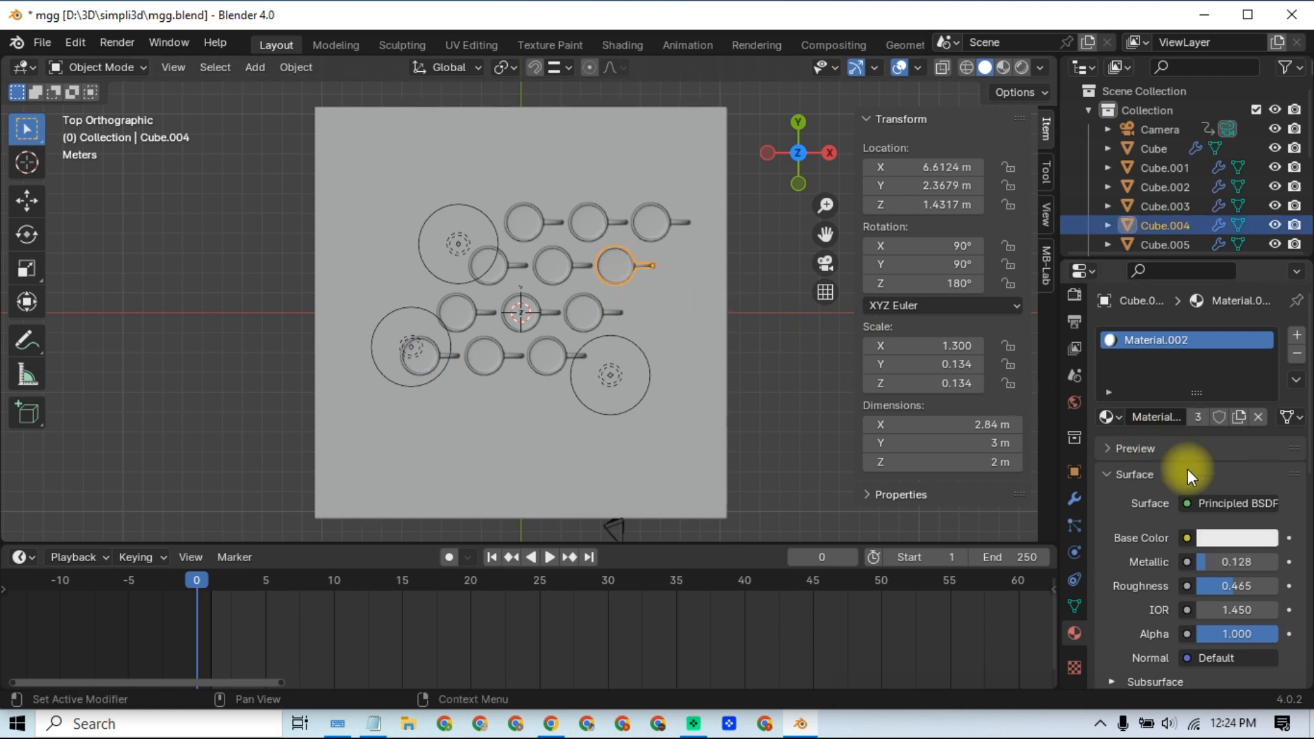
pyautogui.click(568, 278)
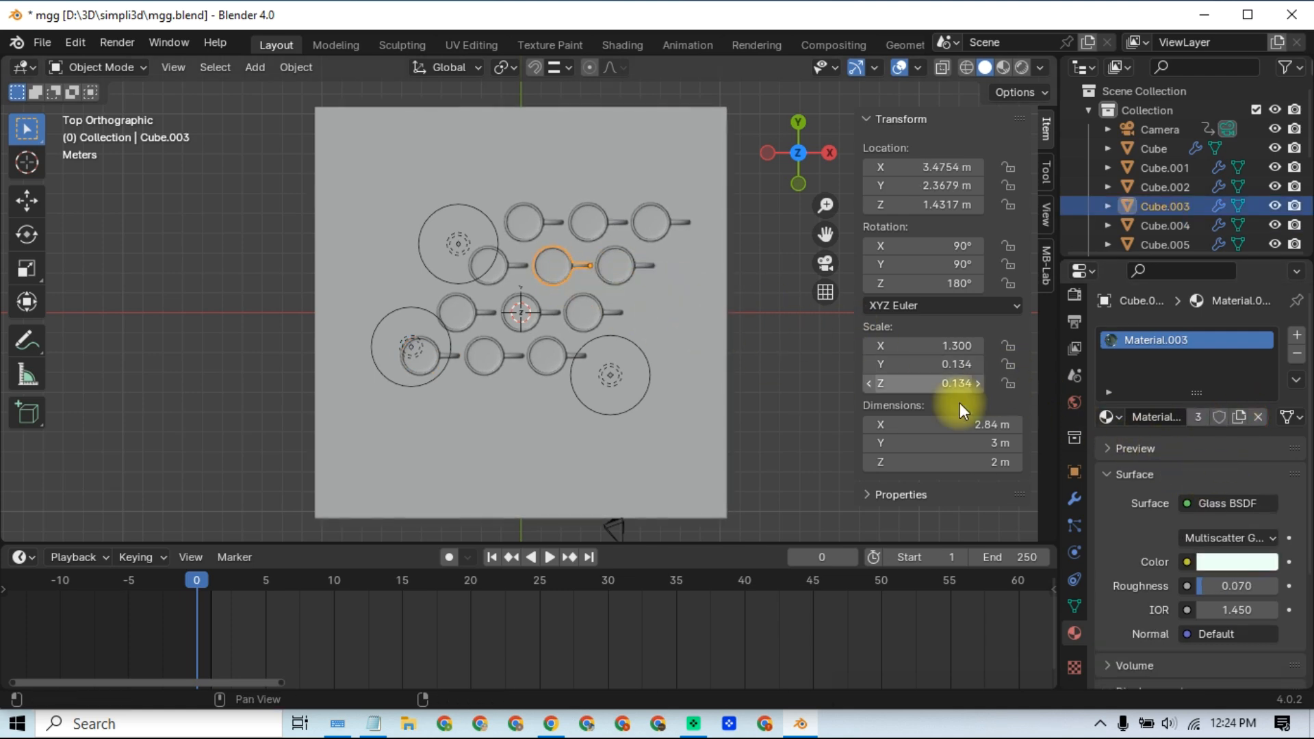
pyautogui.click(1239, 418)
pyautogui.click(508, 277)
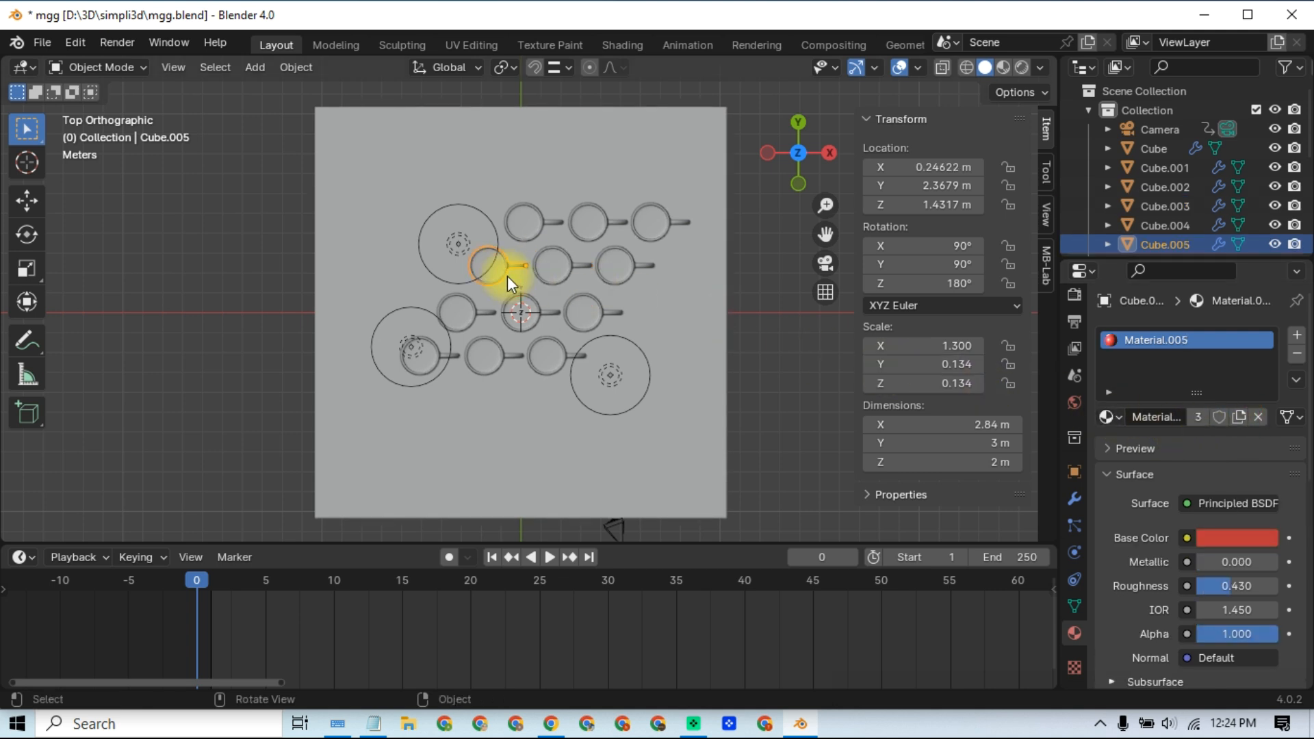
# - Make the materials of the three mugs in the farthest row, at Y 4.54 m, independent single-user copies
pyautogui.click(669, 231)
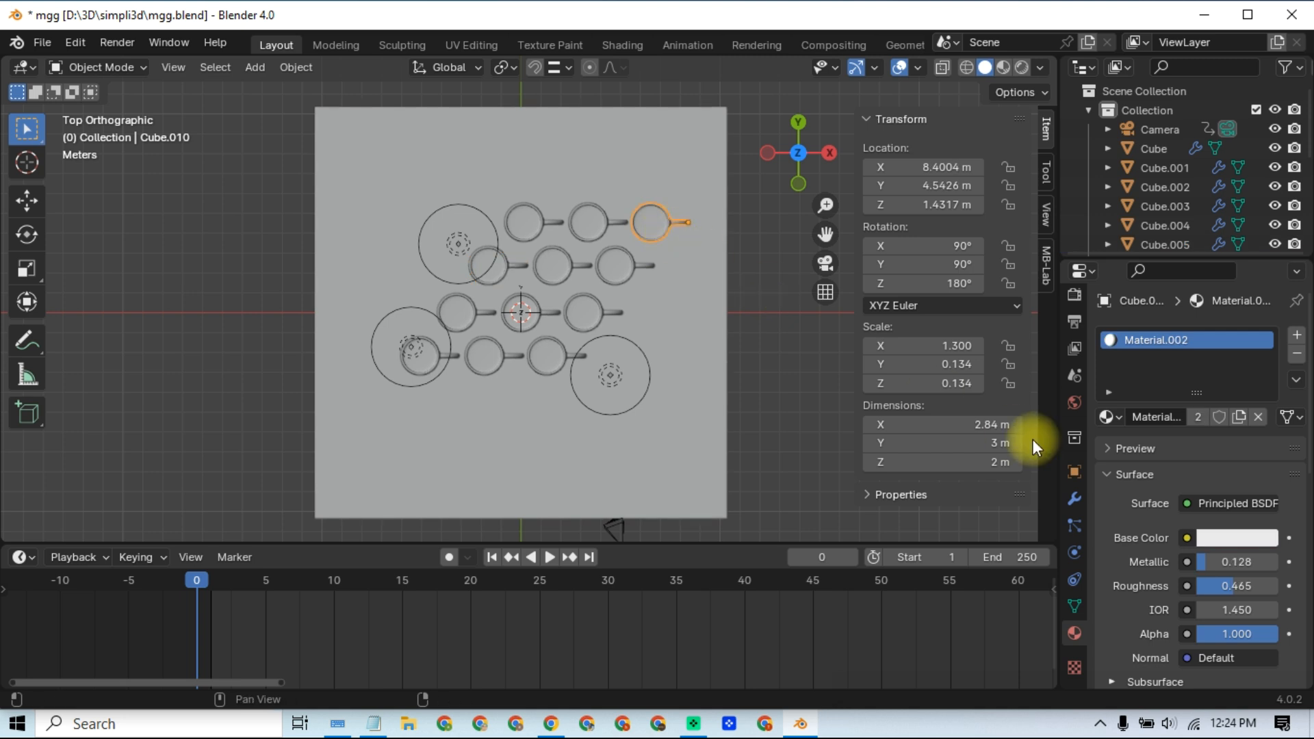
pyautogui.click(1239, 418)
pyautogui.click(594, 236)
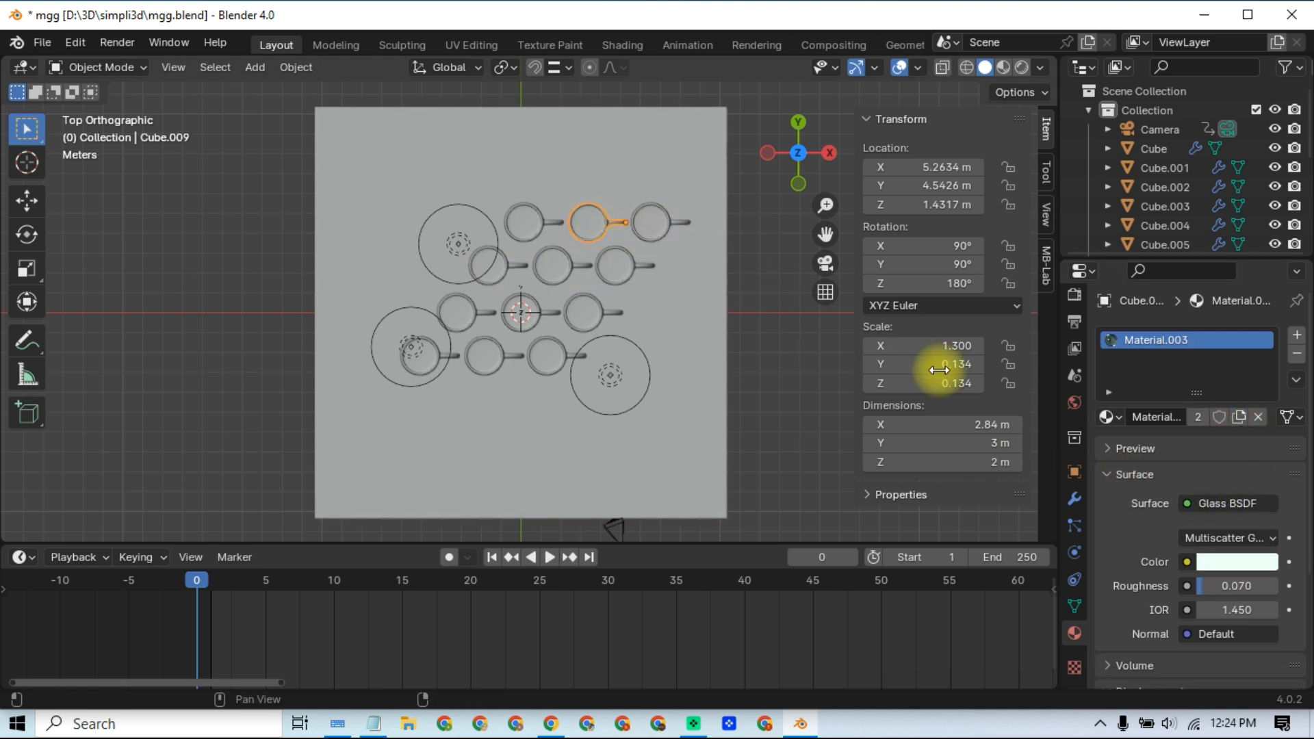
pyautogui.click(1239, 418)
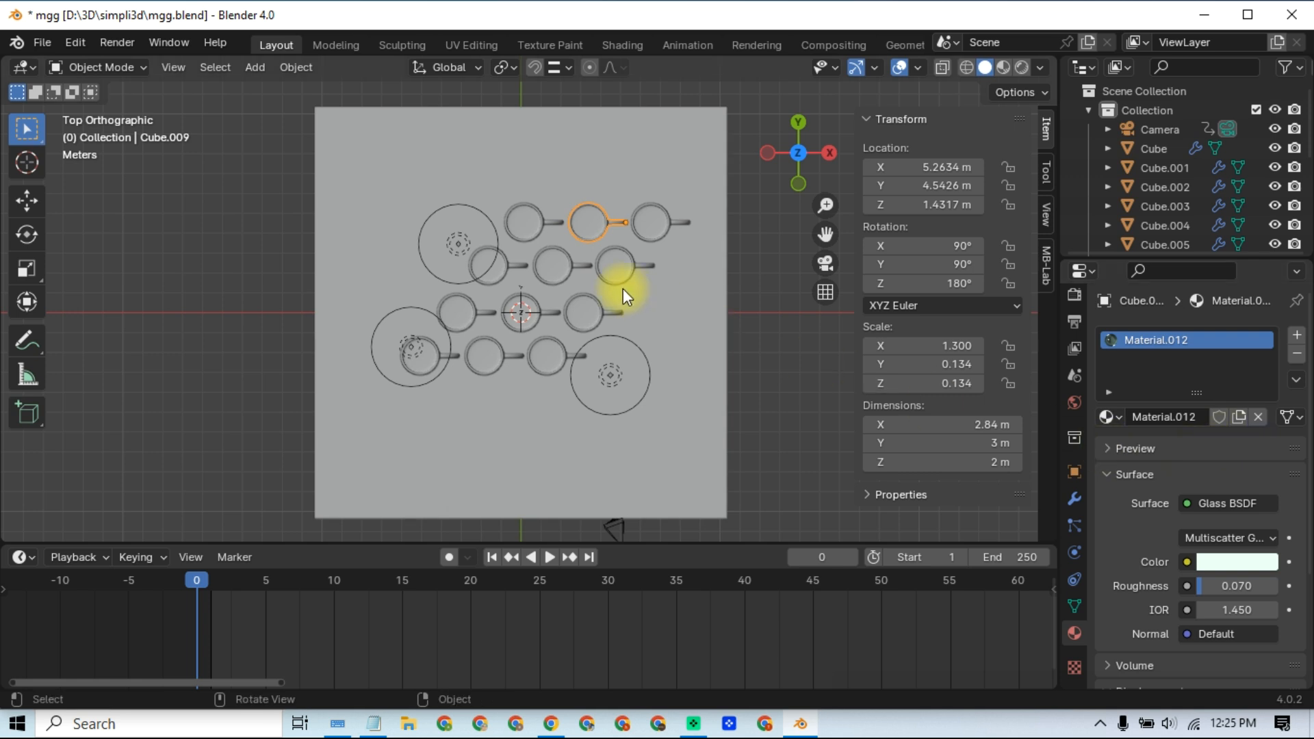
pyautogui.click(537, 237)
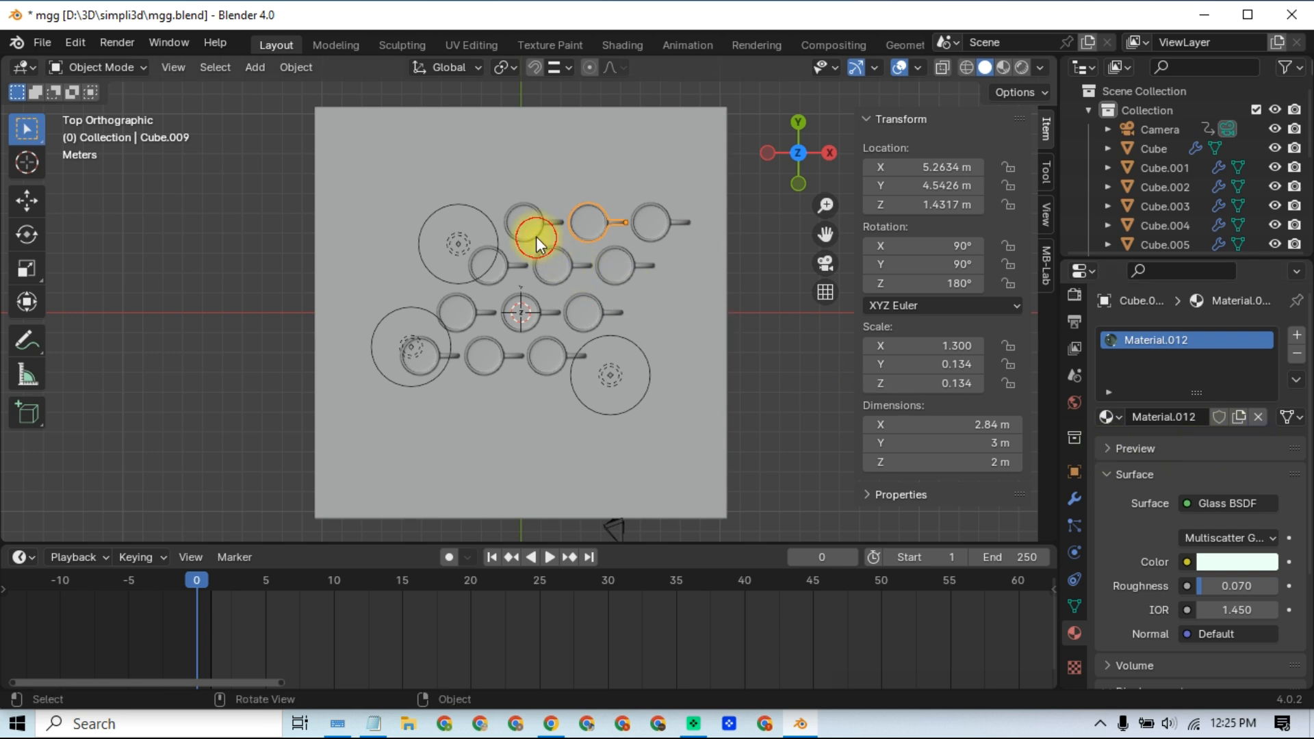
pyautogui.click(1239, 417)
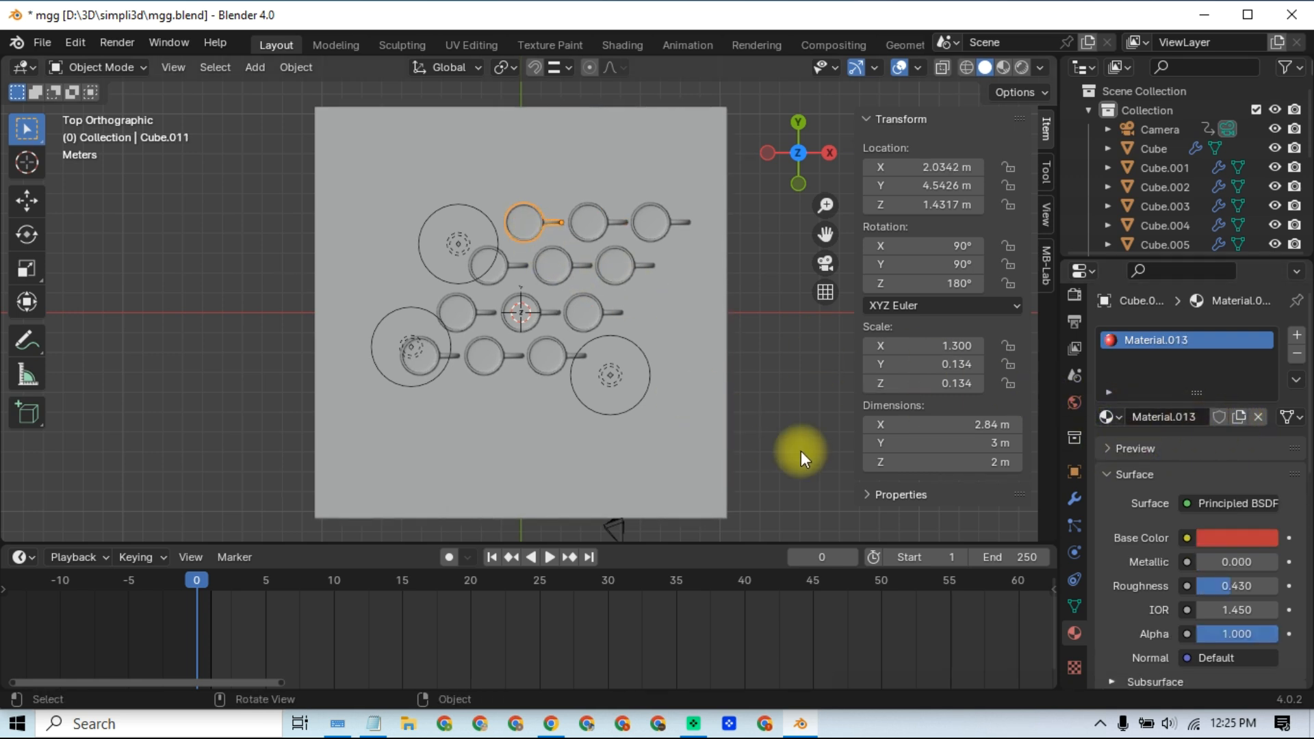
# - Recolor the farthest row's leftmost mug green (hue 0.323, saturation 0.900) and its middle glass mug pale pink
pyautogui.click(1221, 545)
pyautogui.click(1111, 303)
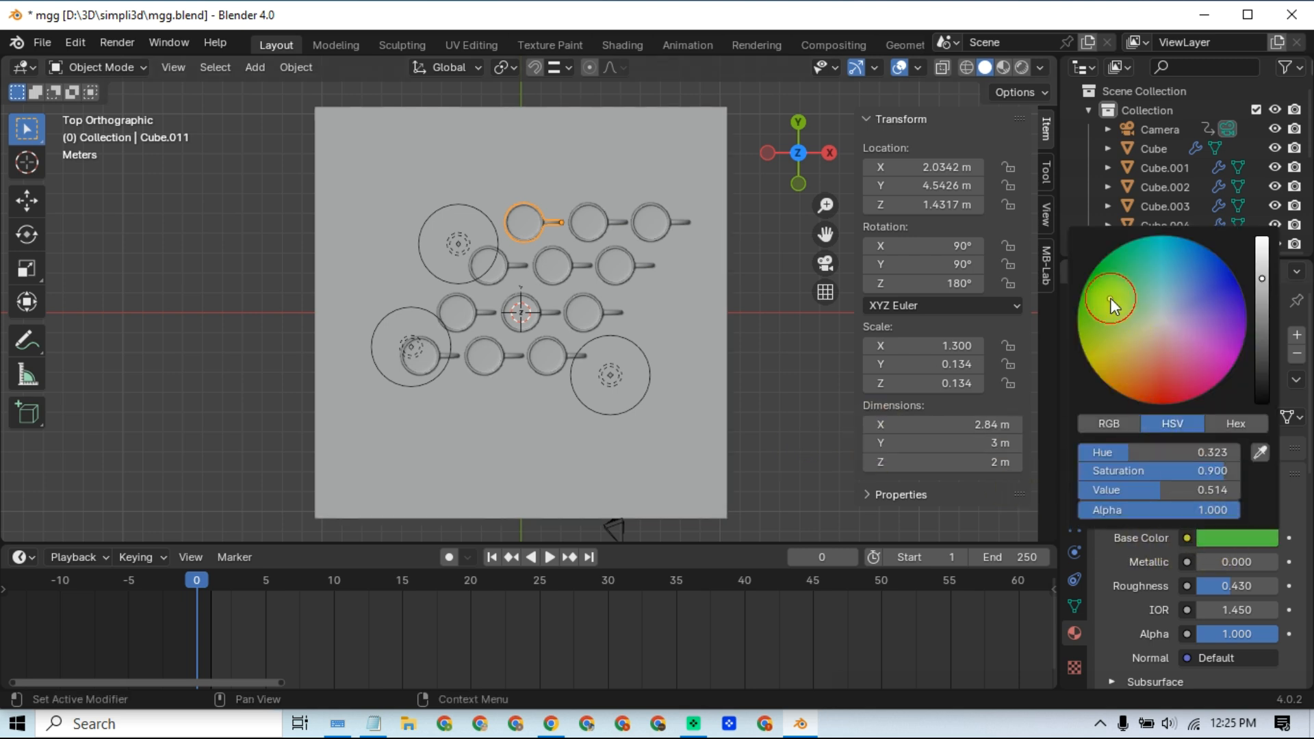
pyautogui.click(605, 228)
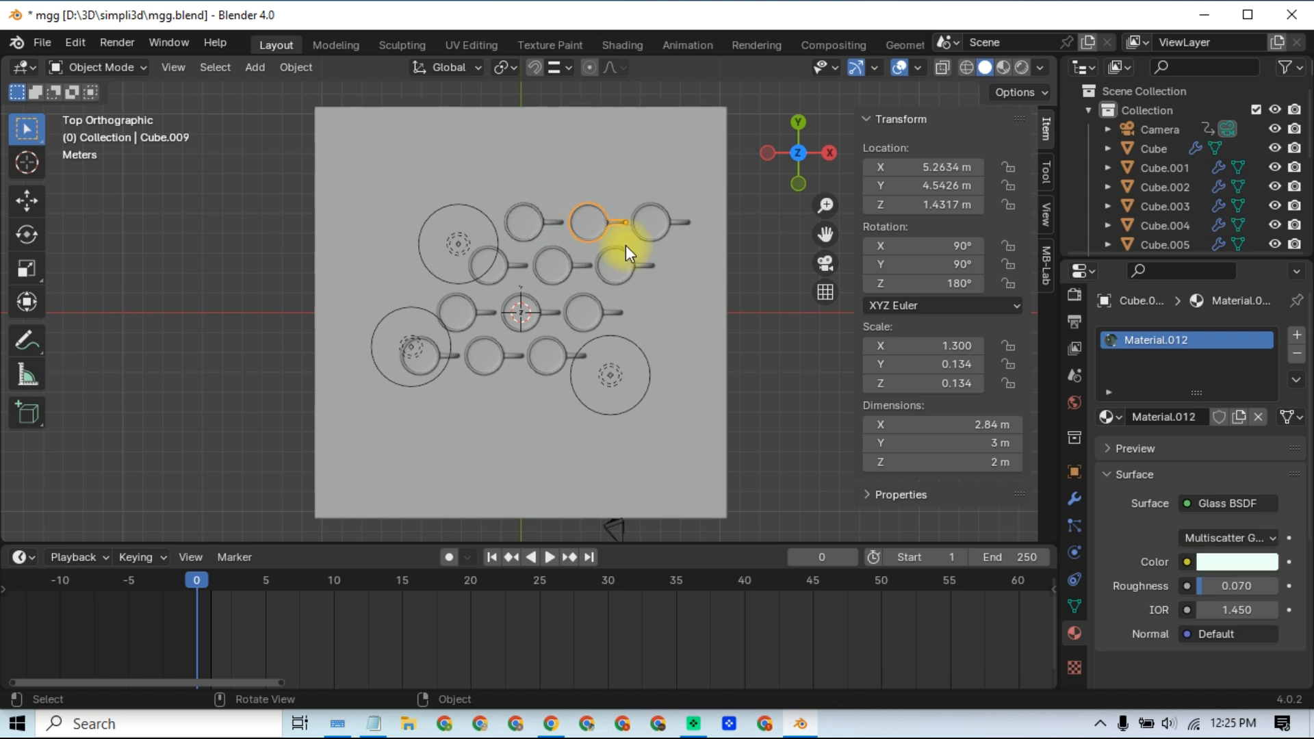
pyautogui.click(1212, 562)
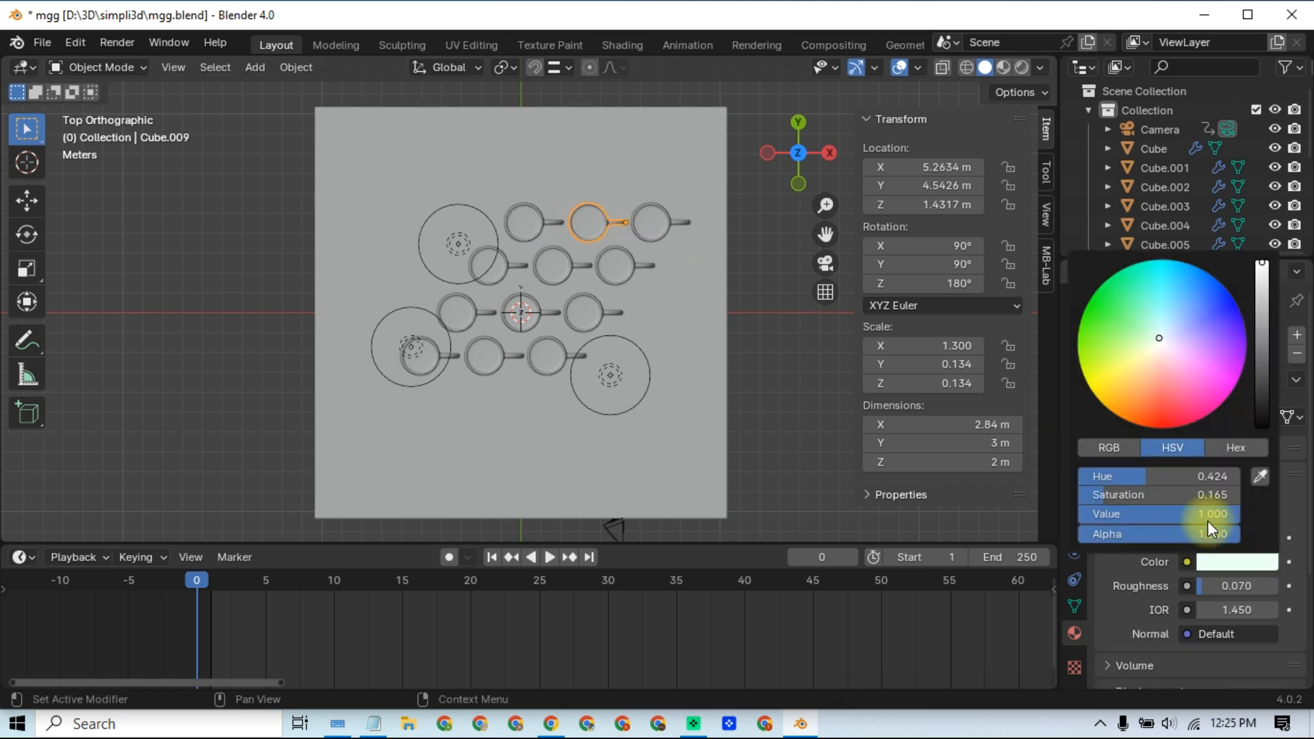
pyautogui.click(1175, 352)
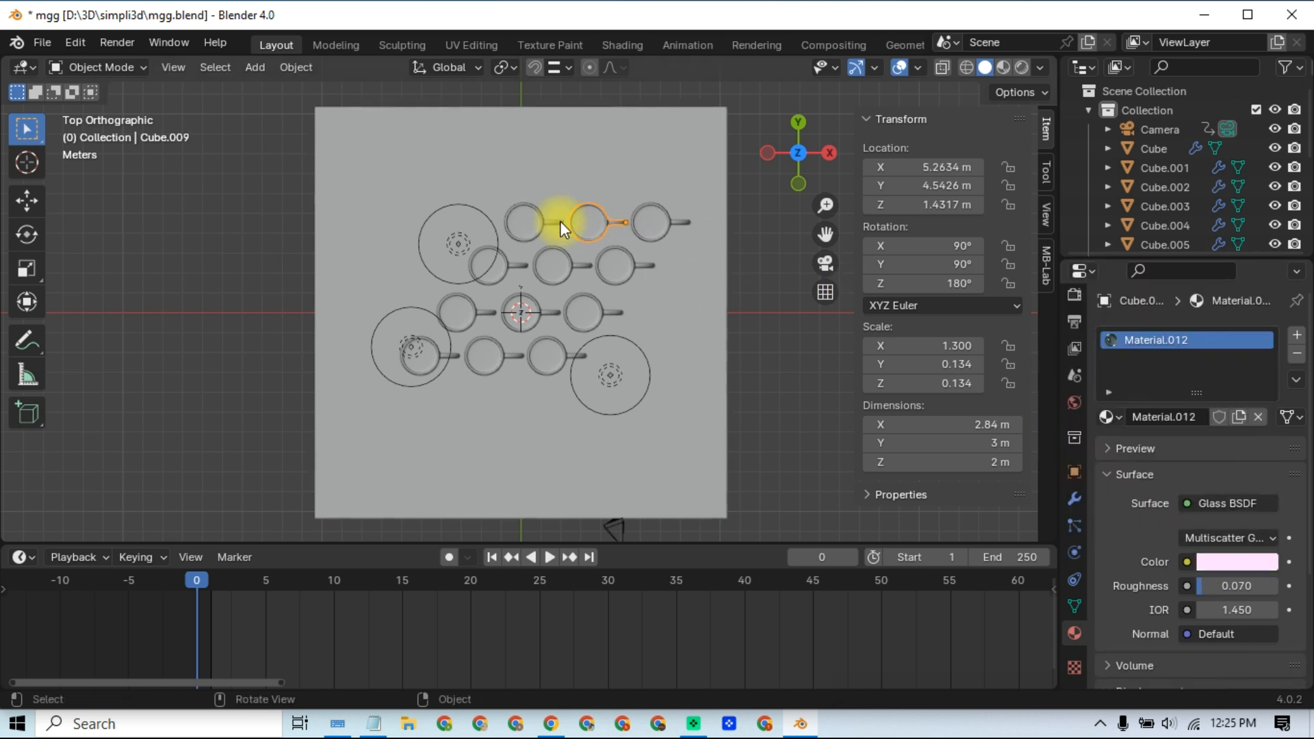
# - Set the base color of the farthest row's rightmost mug to yellow (hue 0.181, saturation 0.872) and darken it
pyautogui.click(640, 239)
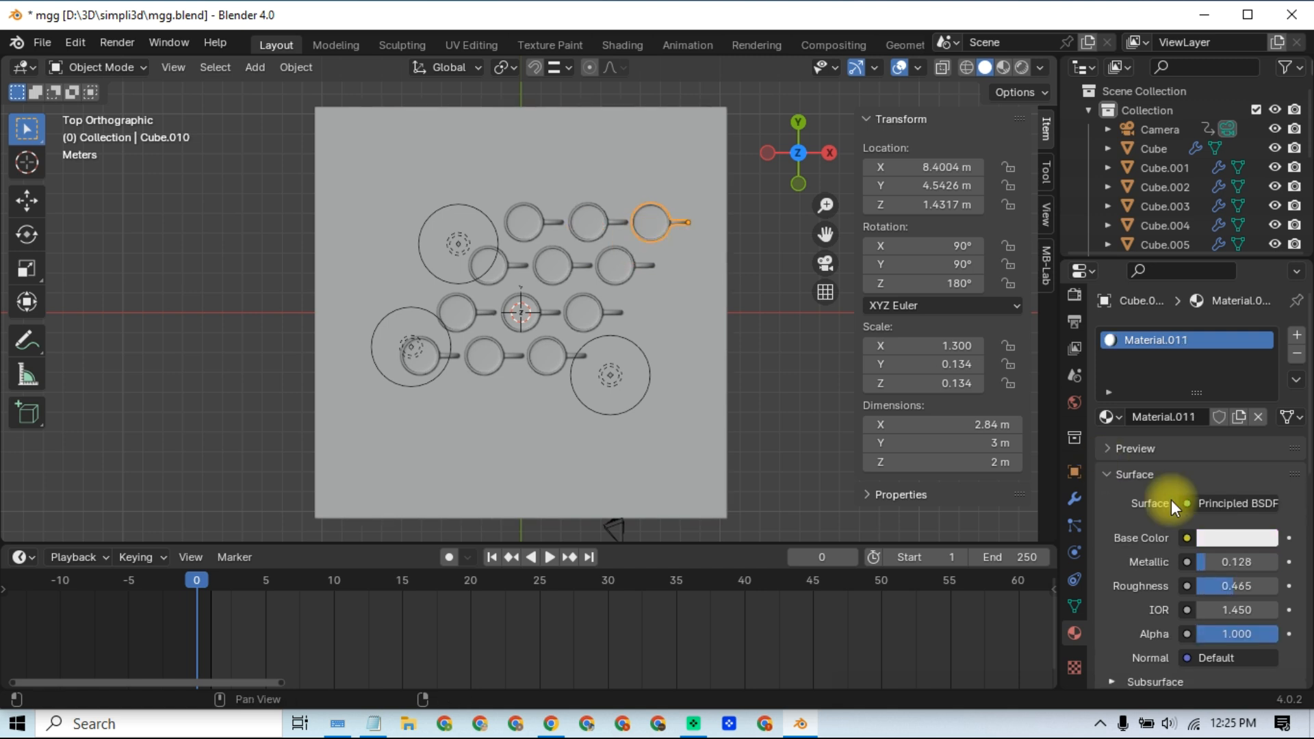
pyautogui.click(1238, 538)
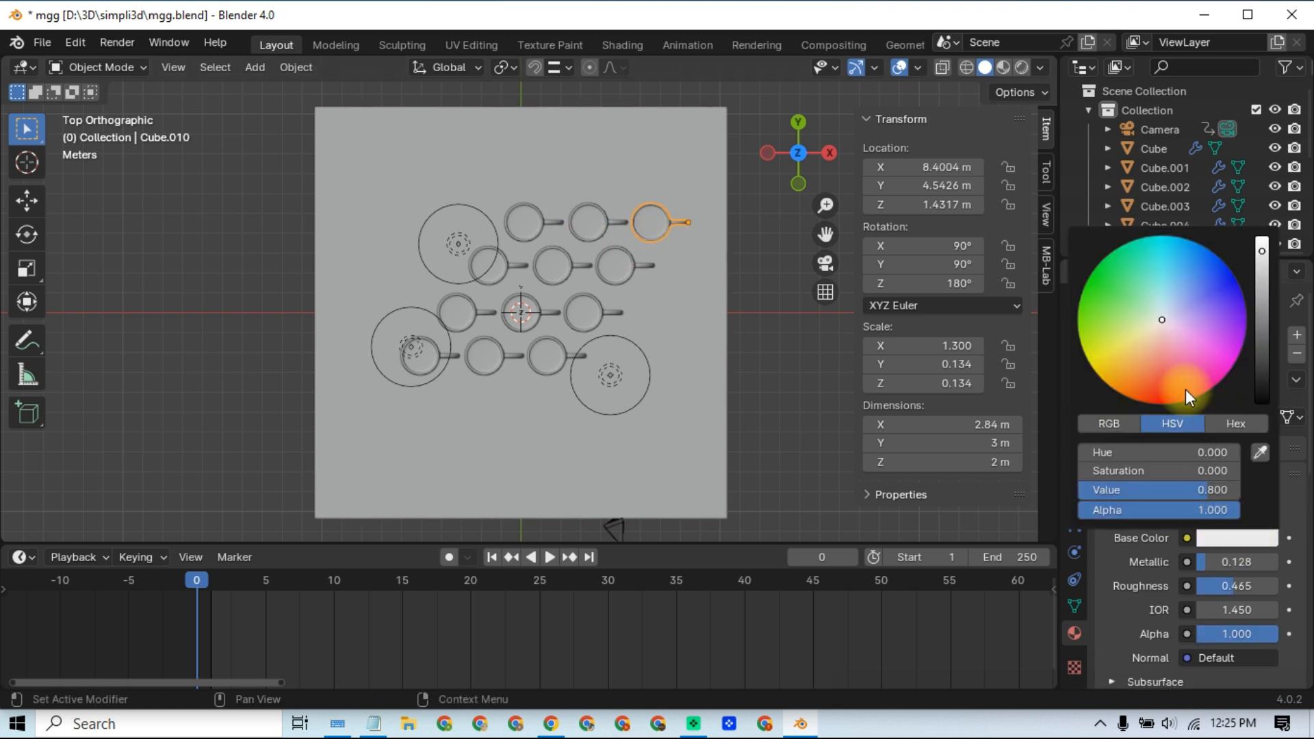
pyautogui.click(1136, 334)
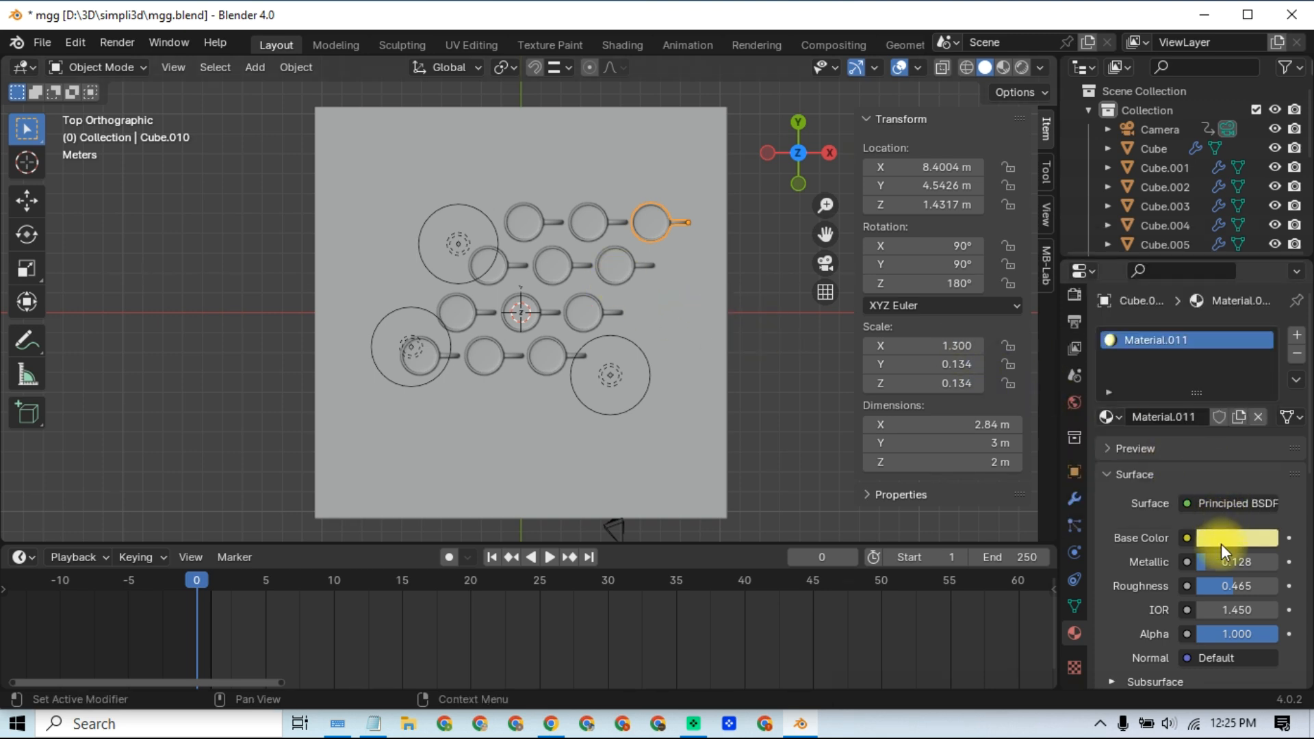
pyautogui.click(1221, 545)
pyautogui.click(1117, 344)
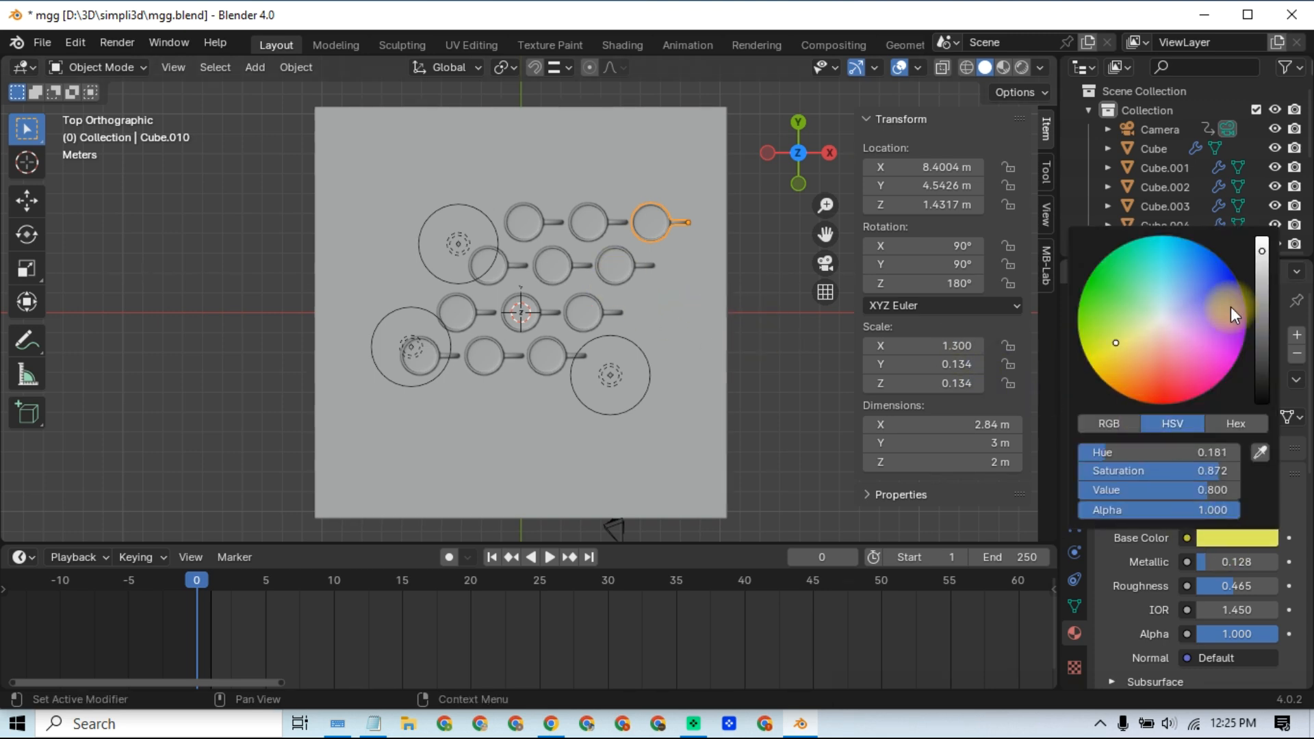
pyautogui.click(1264, 273)
# - In the row at Y 2.37 m, color the rightmost mug light blue (hue 0.543, saturation 0.725) and the middle glass mug light orange
pyautogui.click(618, 282)
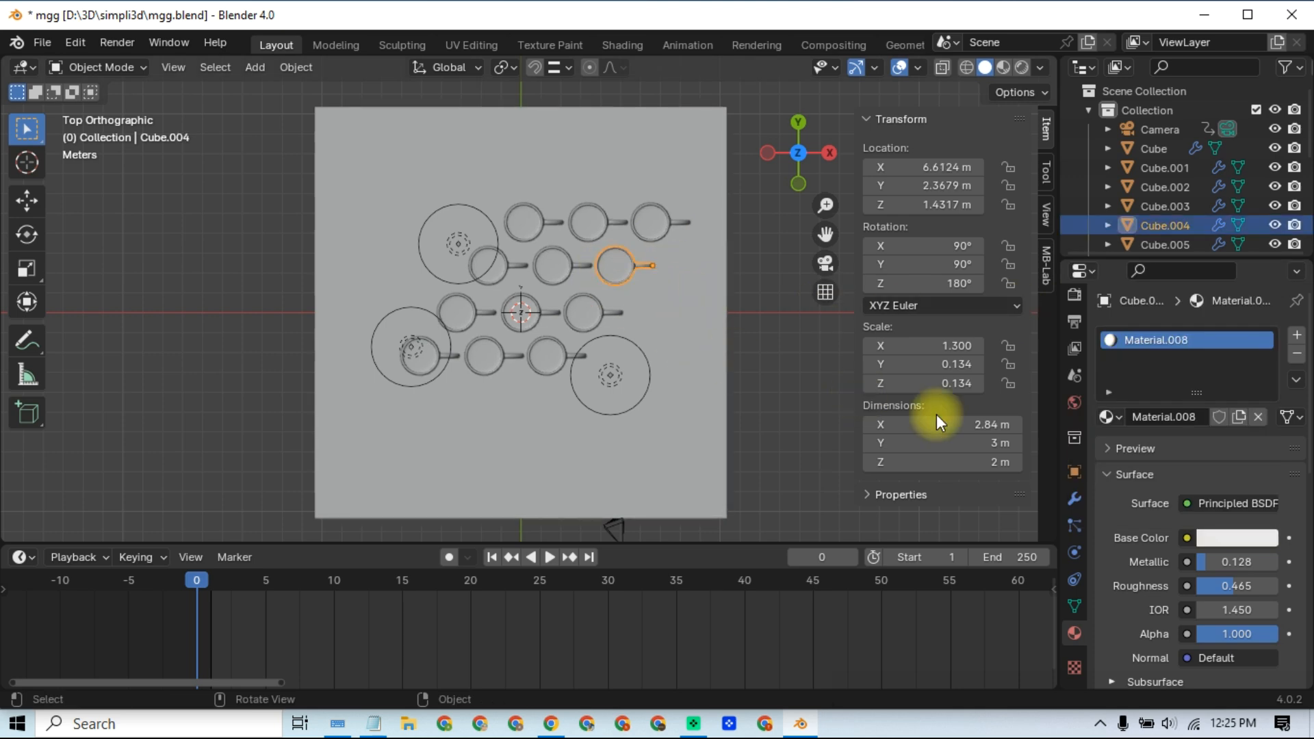
pyautogui.click(1202, 540)
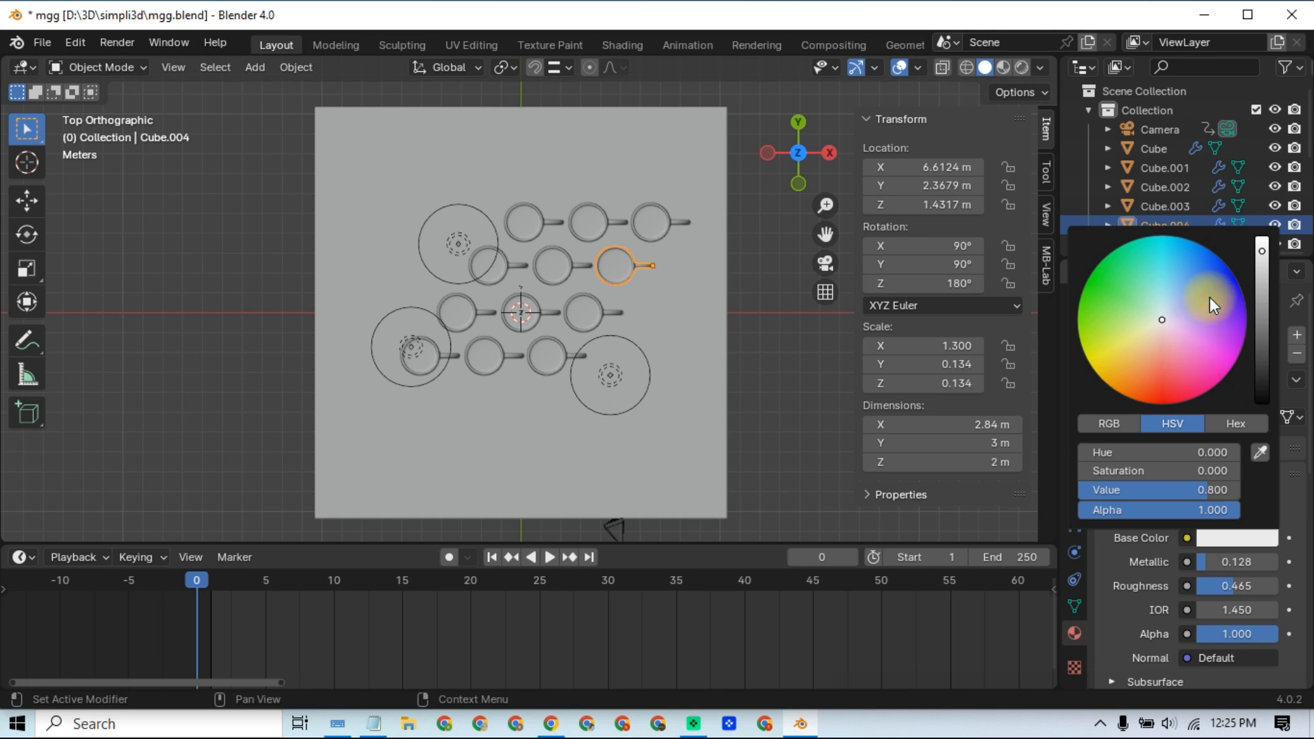
pyautogui.click(1170, 284)
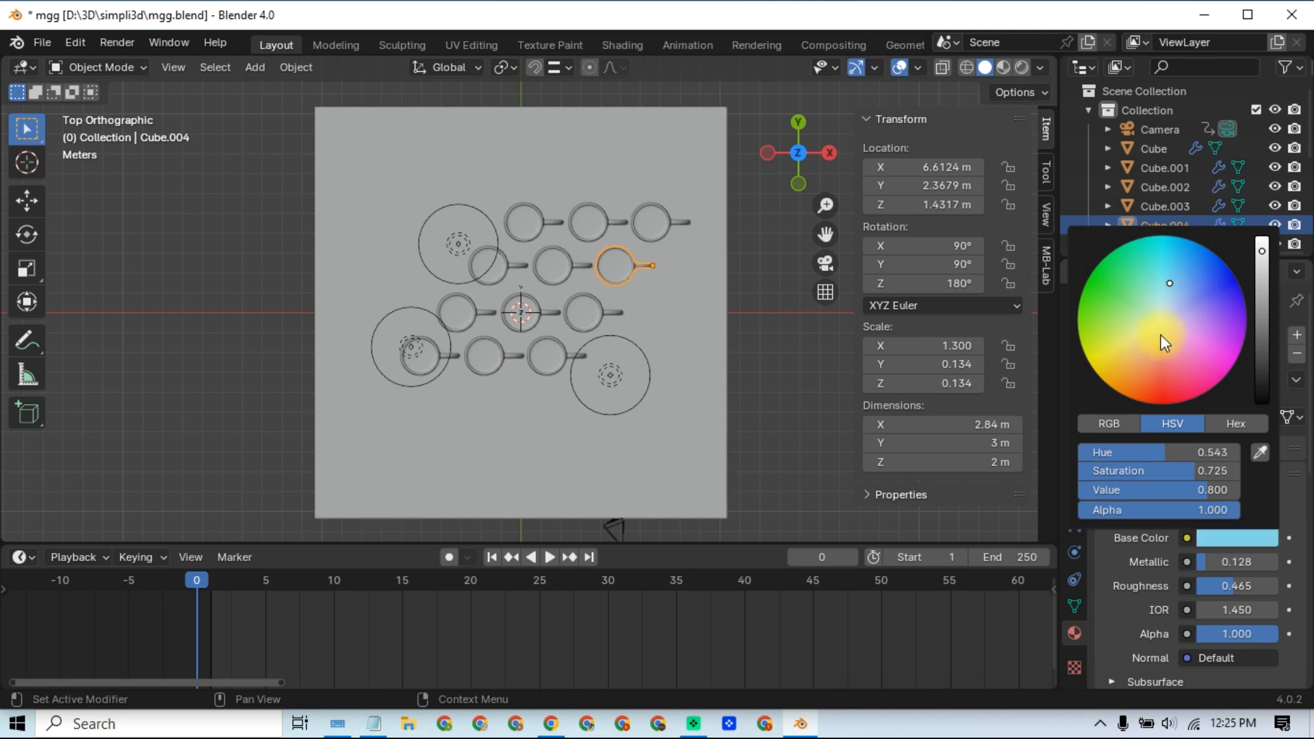
pyautogui.click(540, 283)
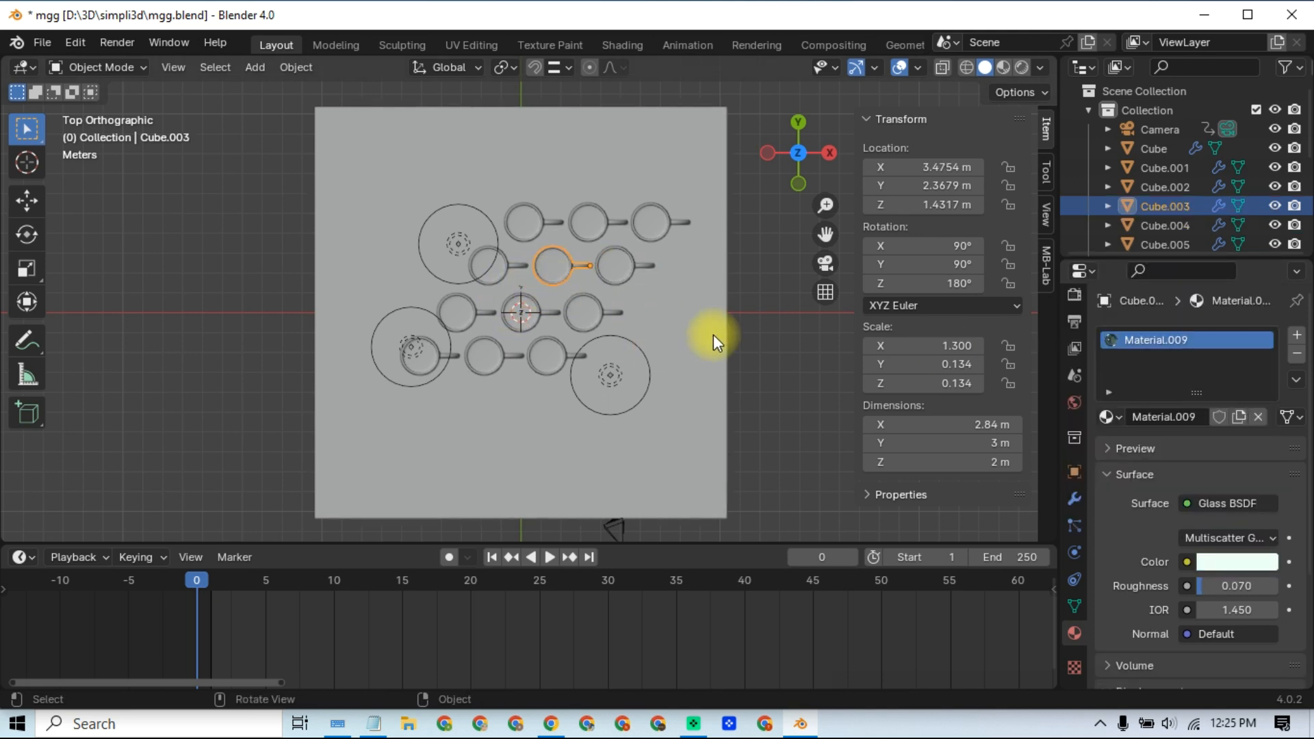
pyautogui.click(1209, 563)
pyautogui.moveTo(1150, 381); pyautogui.dragTo(1145, 370)
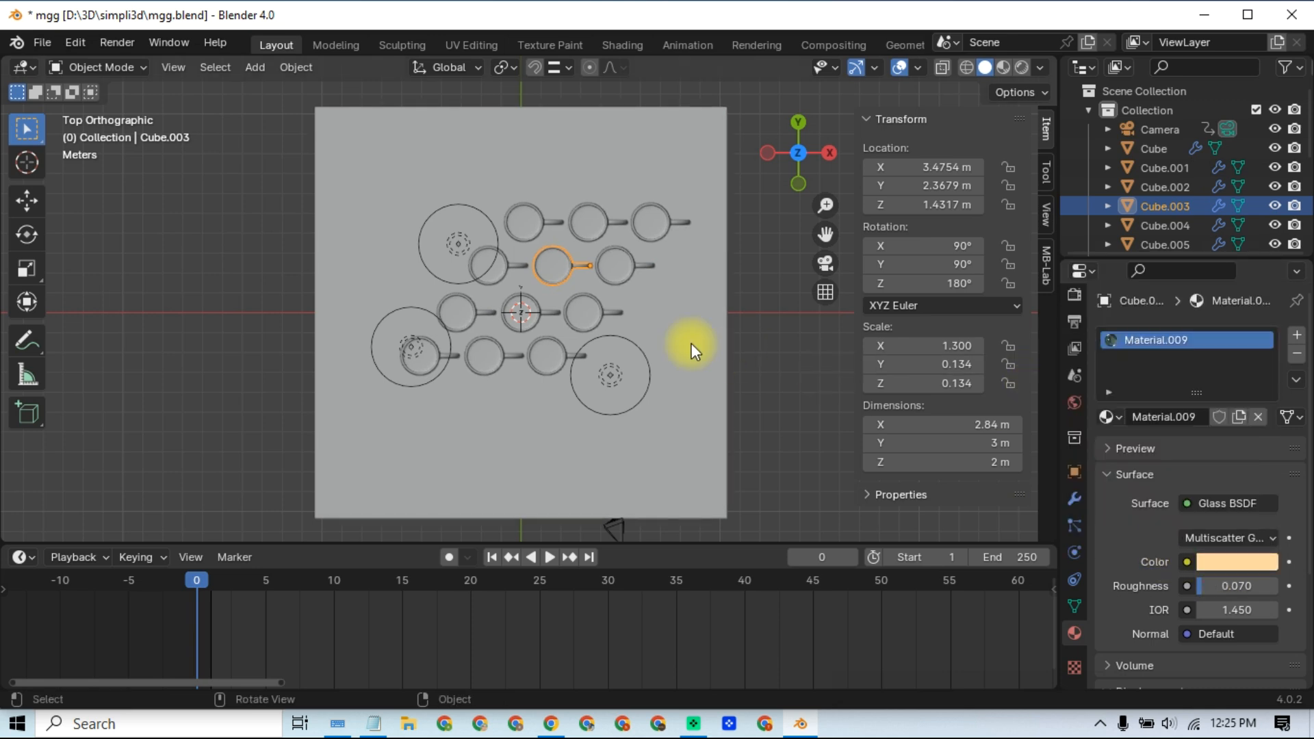
# - Change the base color of the leftmost mug in the row at Y 2.37 m from red to blue
pyautogui.click(507, 264)
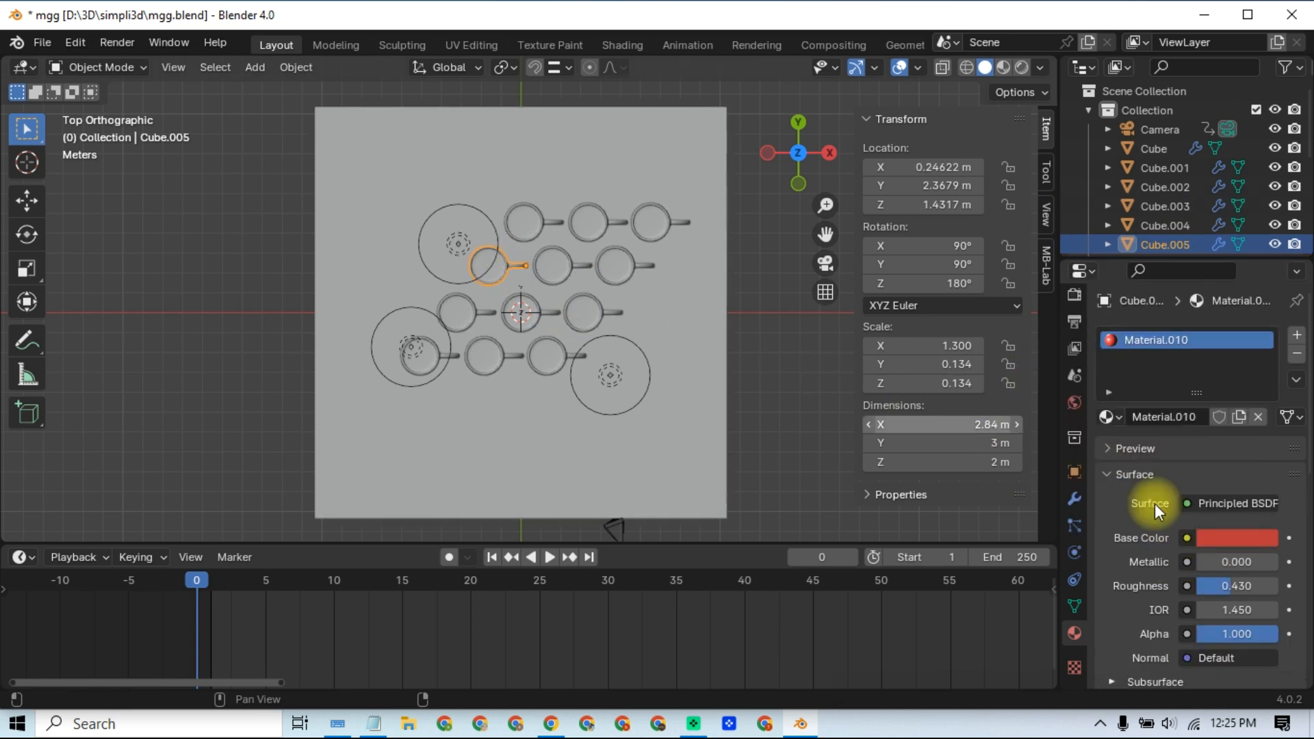
pyautogui.click(1213, 540)
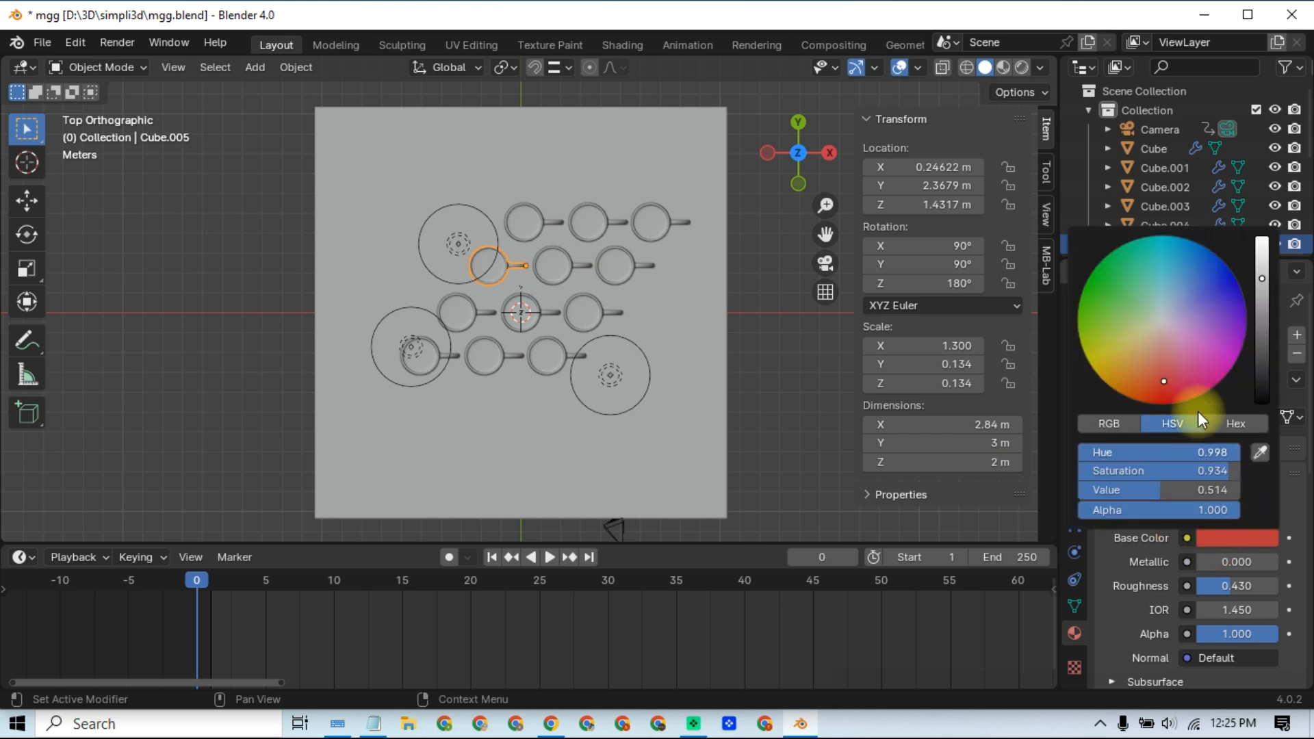
pyautogui.click(1197, 290)
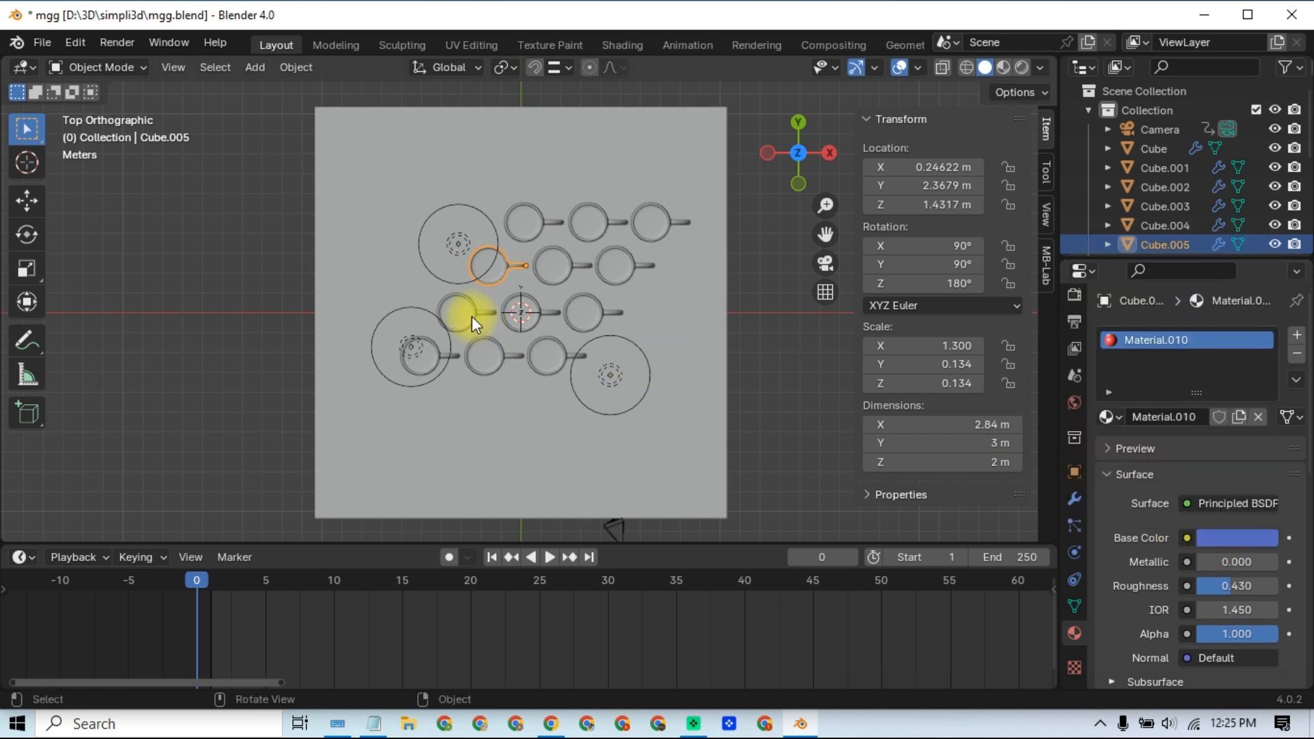
# - Darken the base color of the rightmost mug in the nearest row to grey with a value of 0.148
pyautogui.click(552, 365)
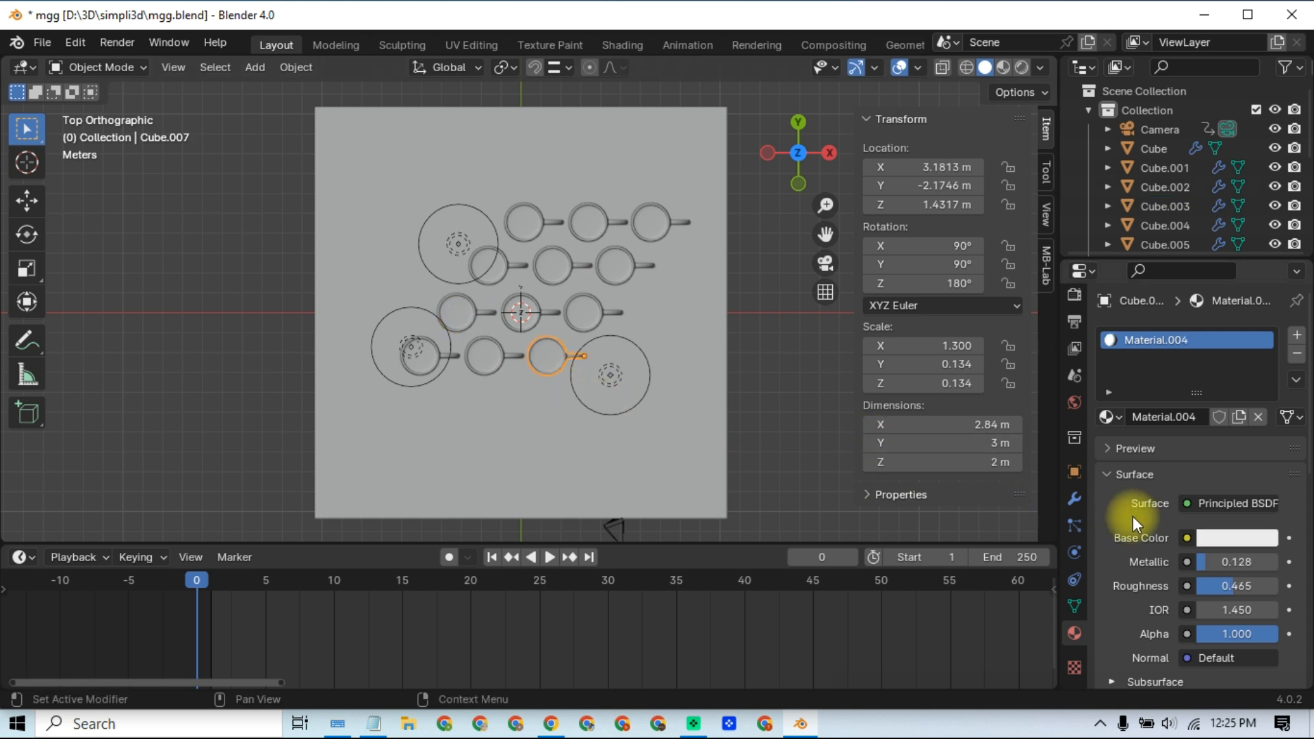
pyautogui.click(1244, 540)
pyautogui.moveTo(1258, 284); pyautogui.dragTo(1262, 333)
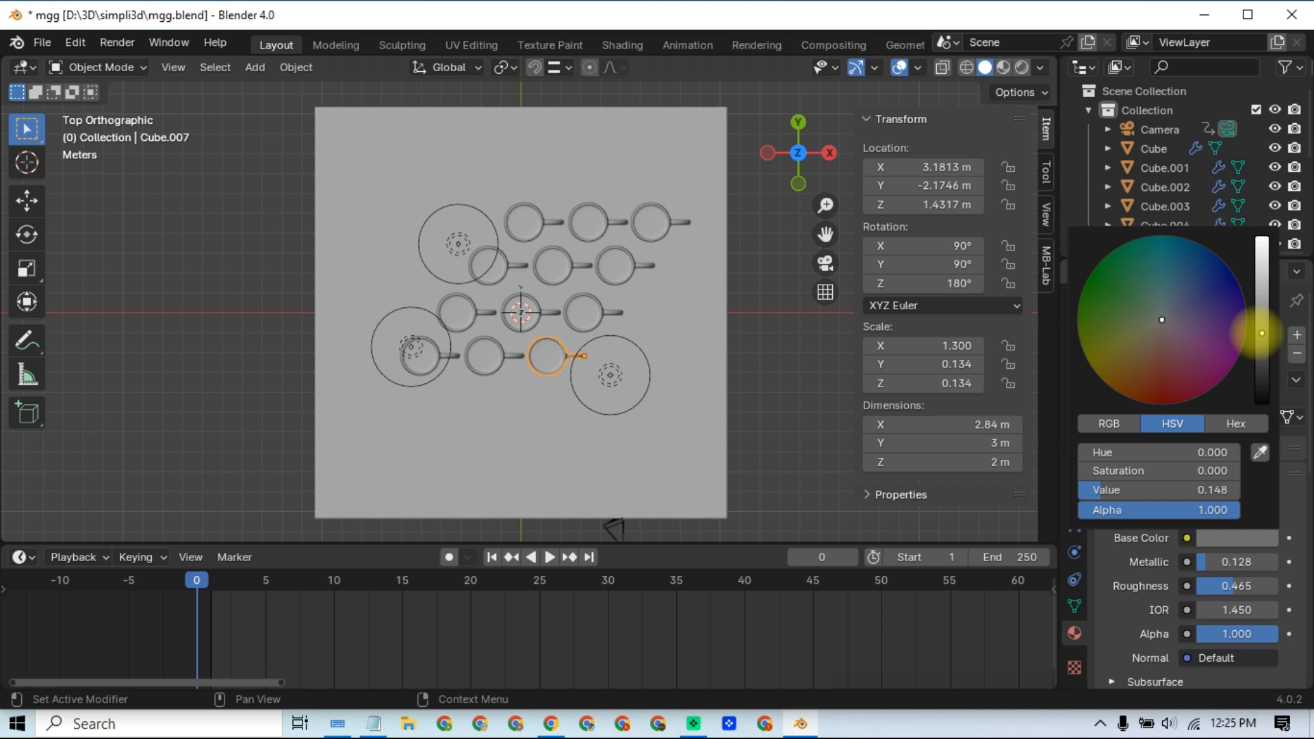
# - Set the color of the middle glass mug in the nearest row to light blue
pyautogui.click(490, 367)
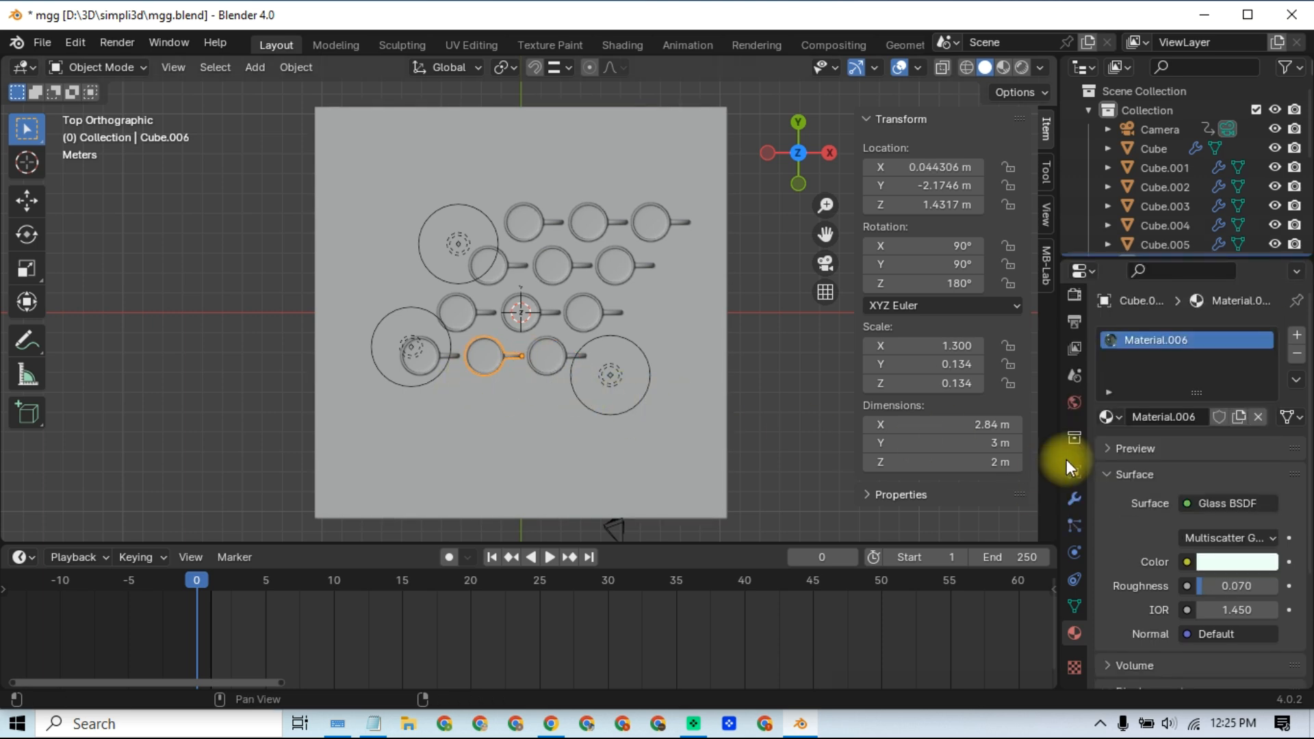
pyautogui.click(1237, 569)
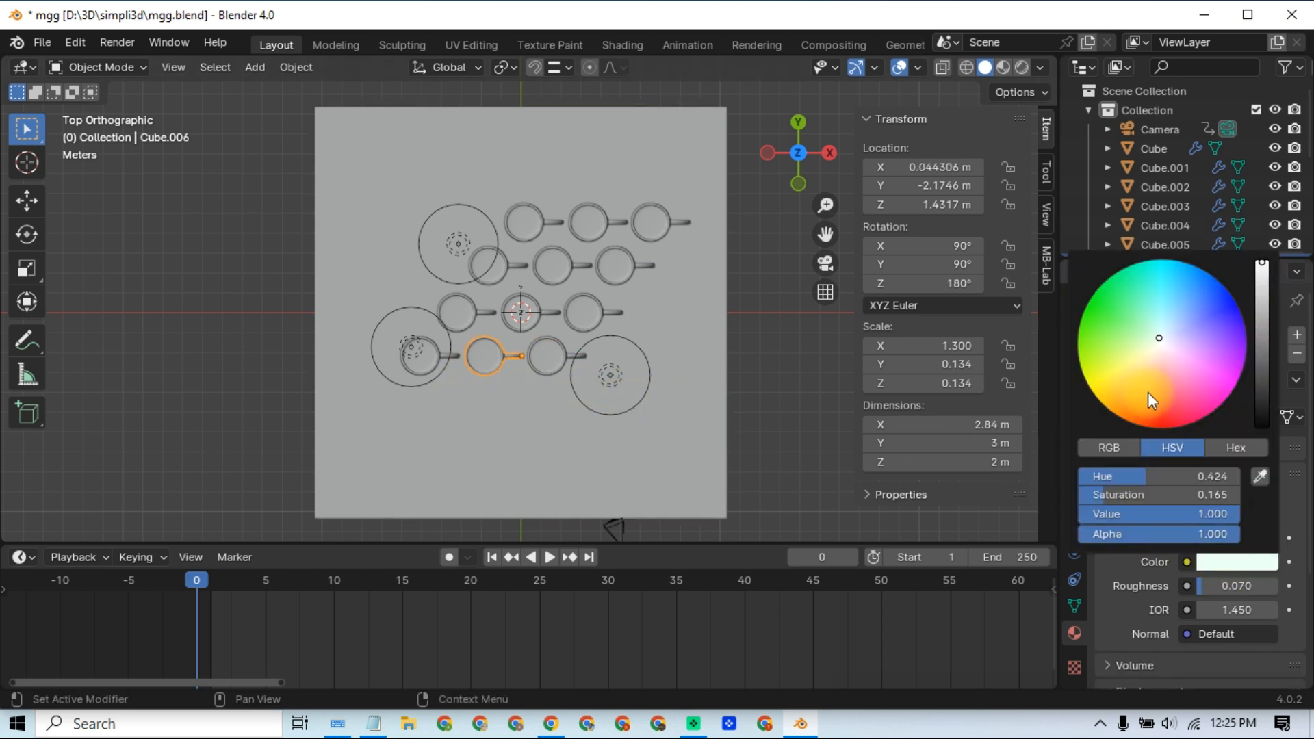
pyautogui.click(1168, 318)
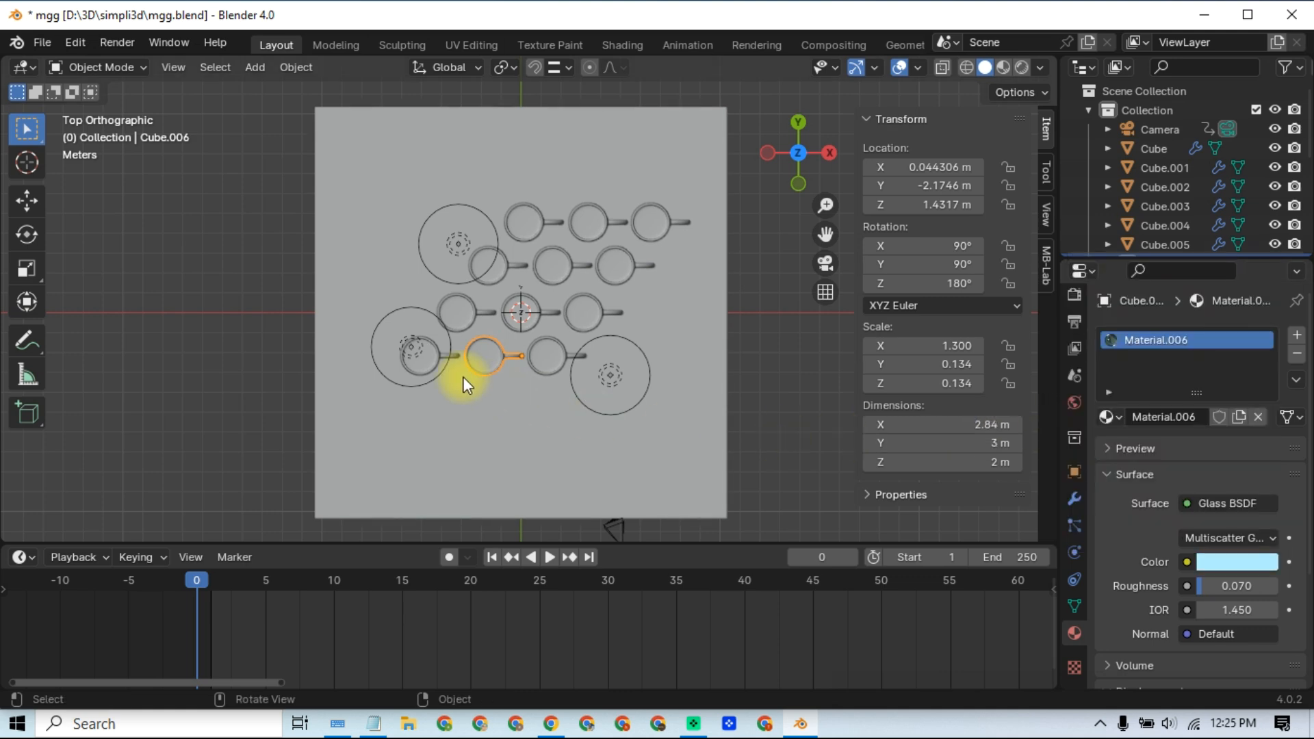
# - Change the base color of the leftmost mug in the nearest row to a bright light pink
pyautogui.click(436, 363)
pyautogui.click(1246, 535)
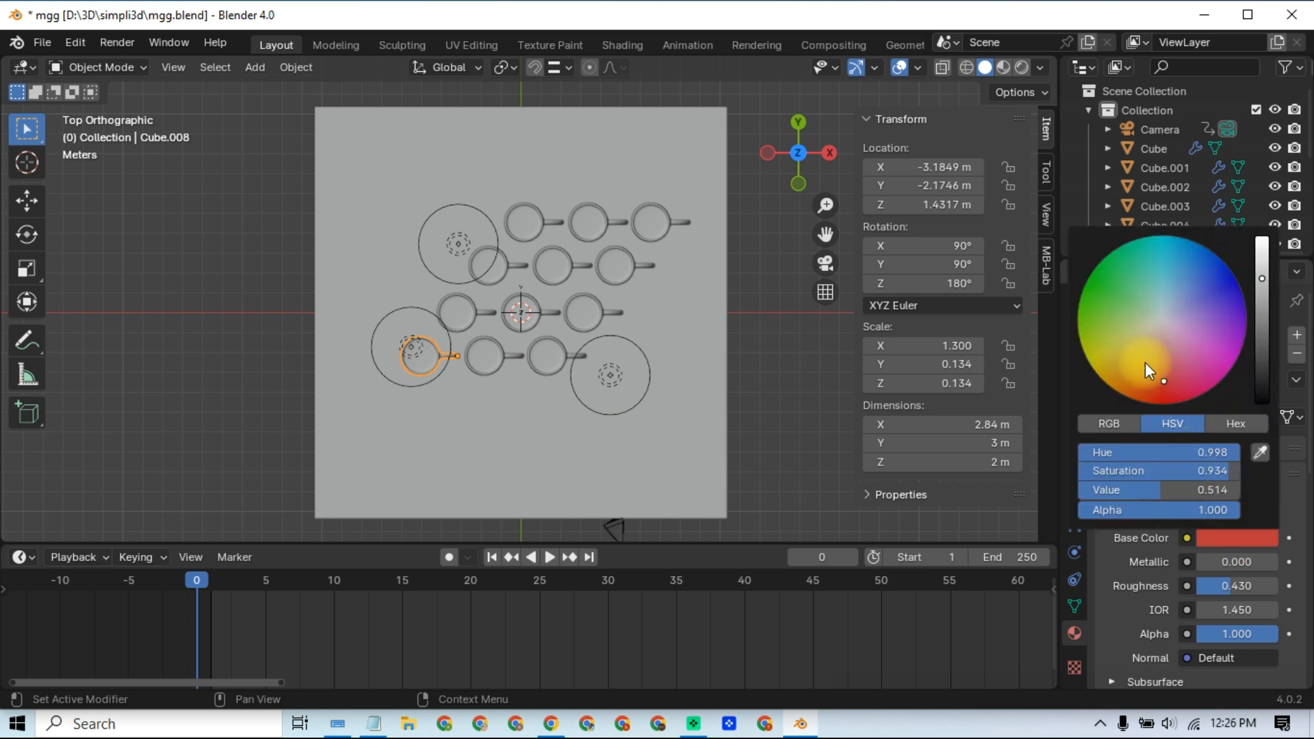
pyautogui.click(1176, 332)
pyautogui.moveTo(1258, 301); pyautogui.dragTo(1262, 237)
pyautogui.moveTo(1180, 334); pyautogui.dragTo(1167, 335)
# - Check the rendered camera view, and move the grey mug to the left end of the row behind the middle one, about X -3.05 m, Y 2.32 m
pyautogui.click(826, 267)
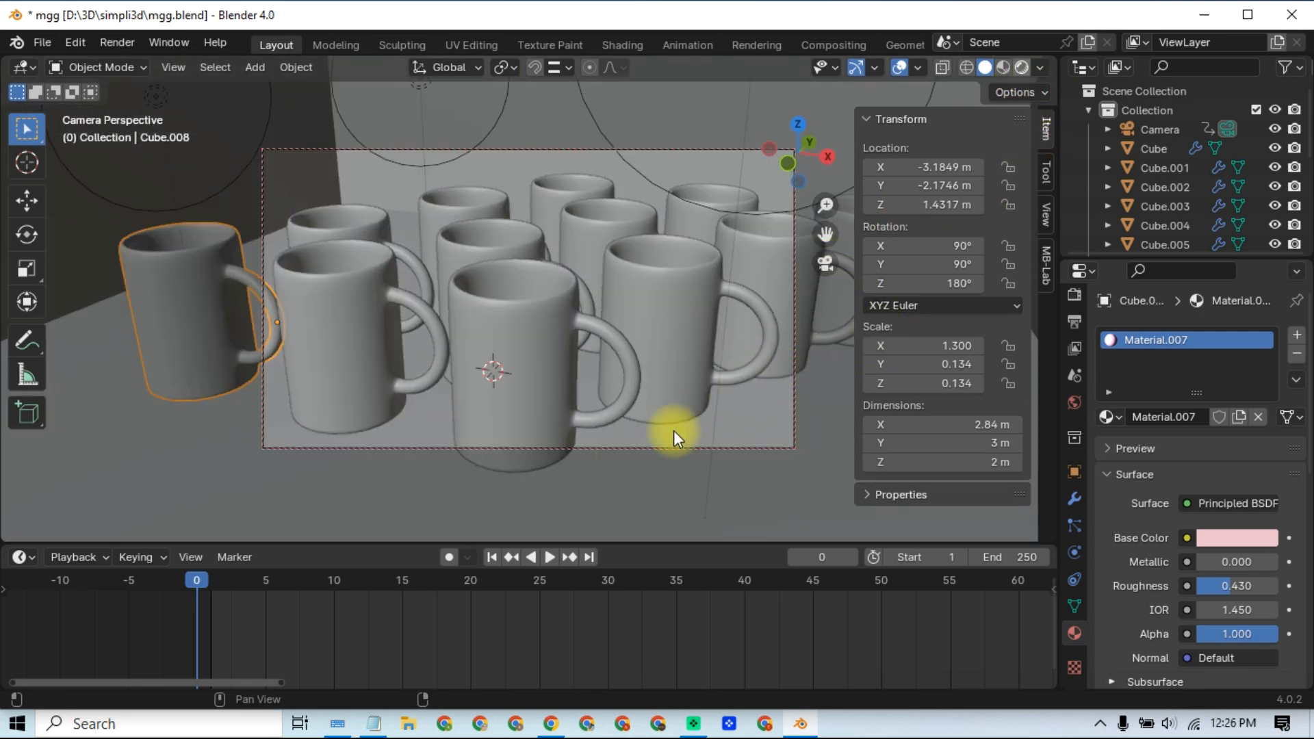
pyautogui.press('z')
pyautogui.press('8')
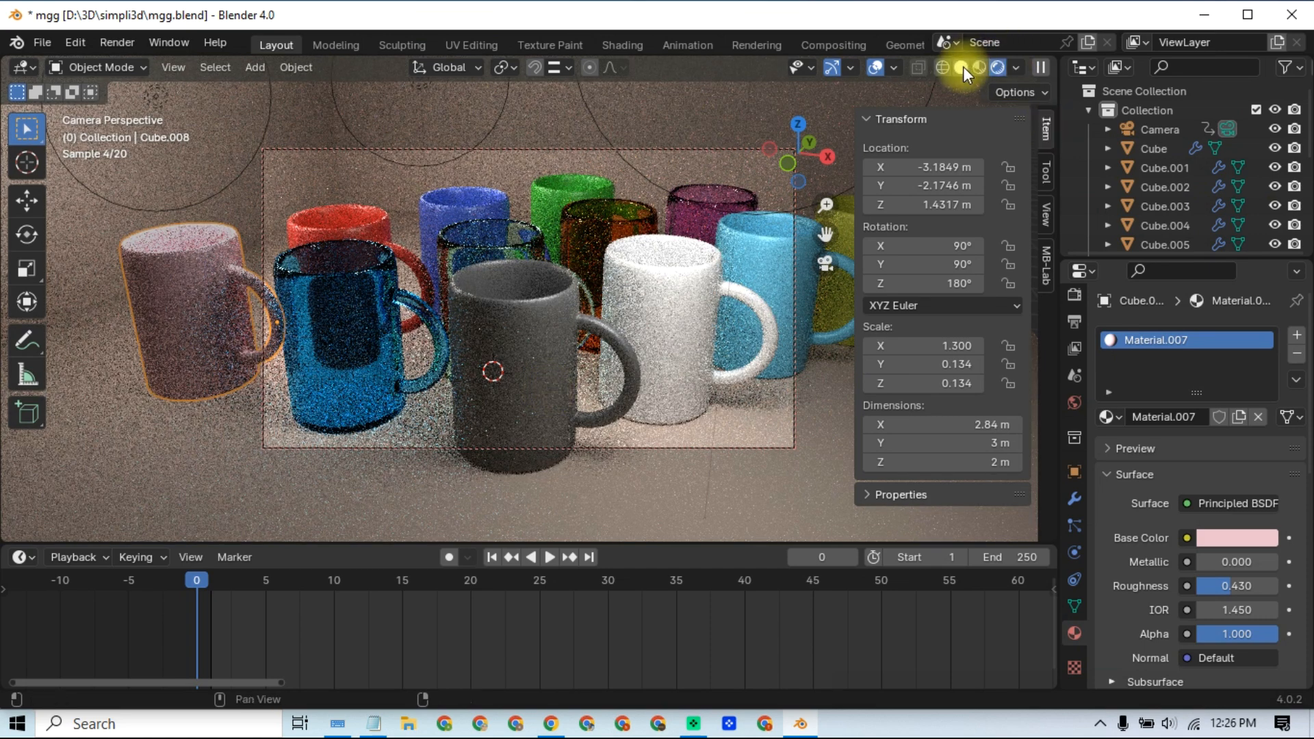
pyautogui.press('KP_7')
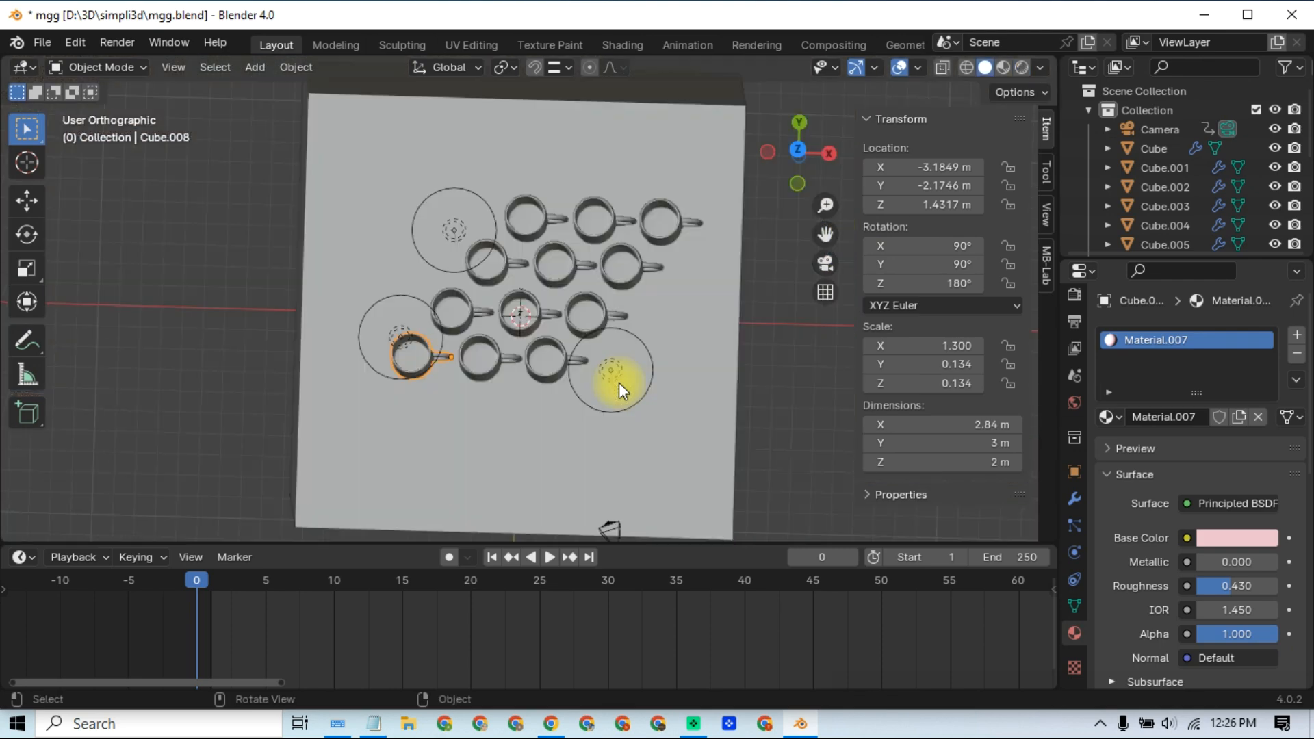
pyautogui.click(550, 372)
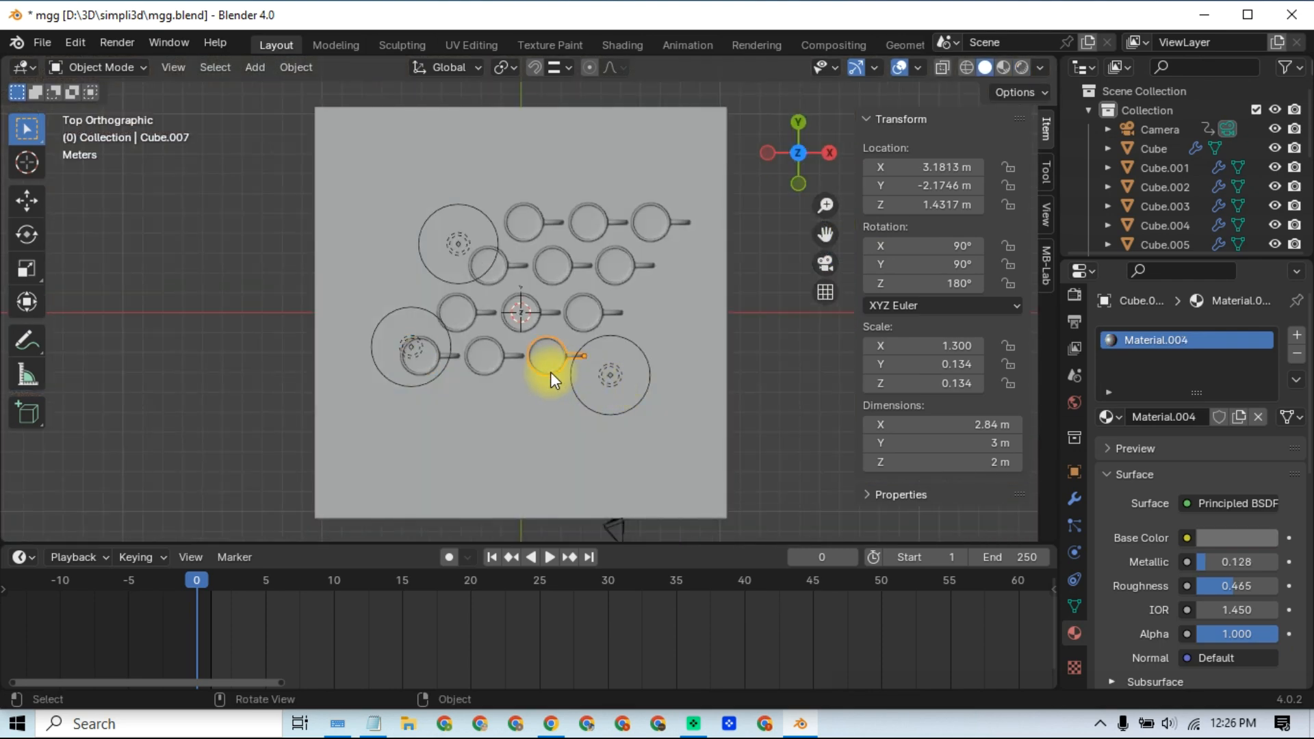
pyautogui.press('g')
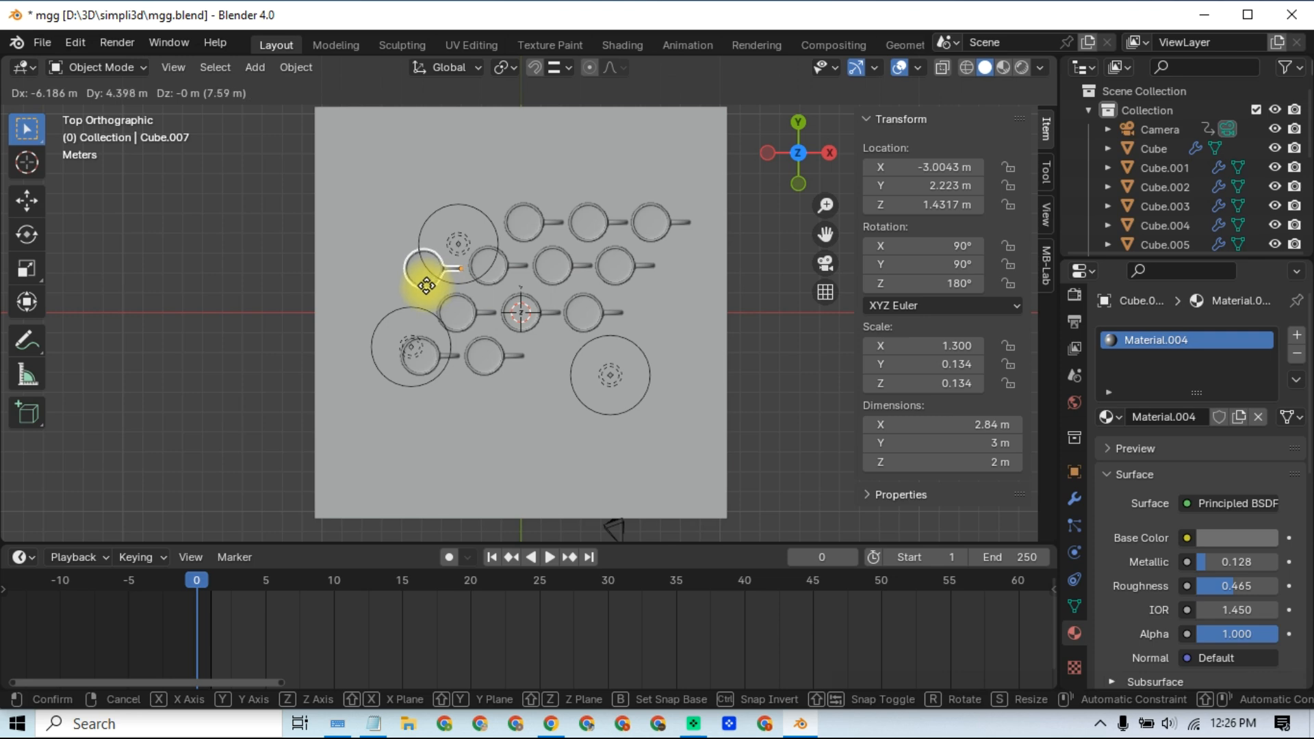
pyautogui.click(421, 279)
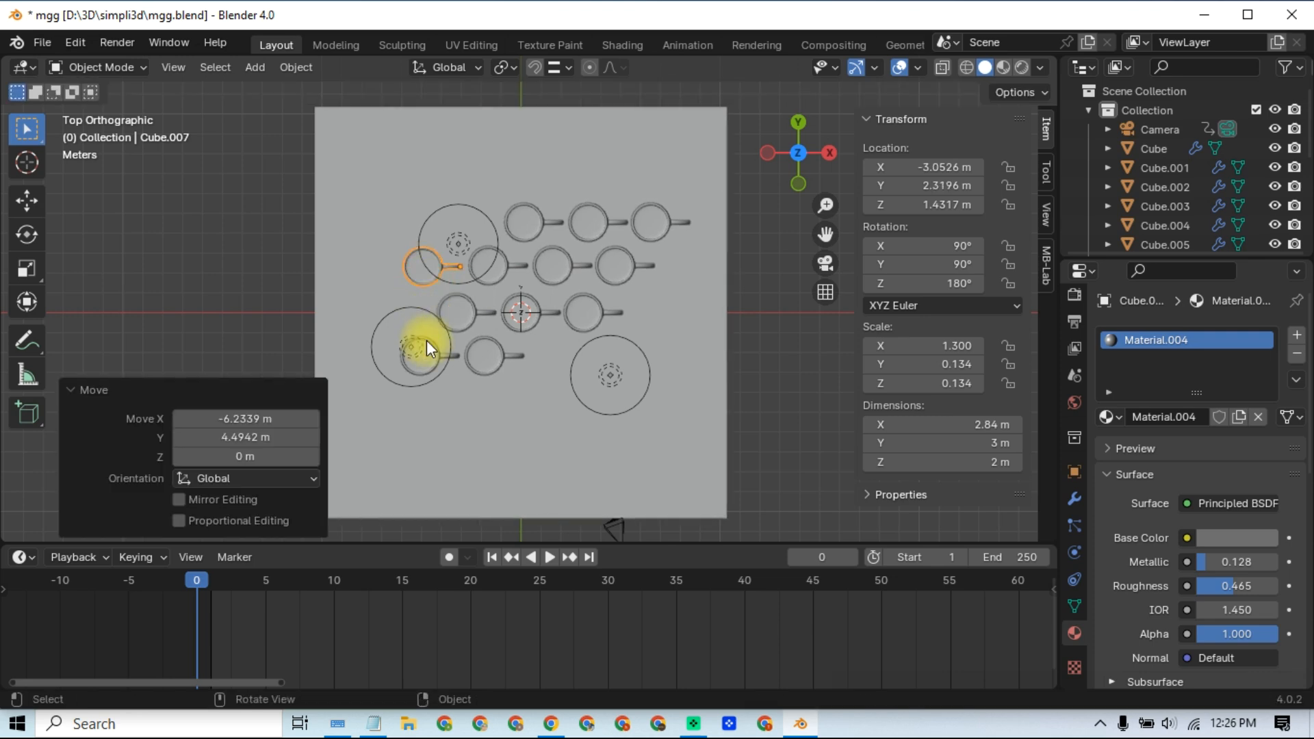
# - Move the pink mug to the left end of the farthest row, at about X -1.45 m, Y 4.59 m
pyautogui.click(825, 264)
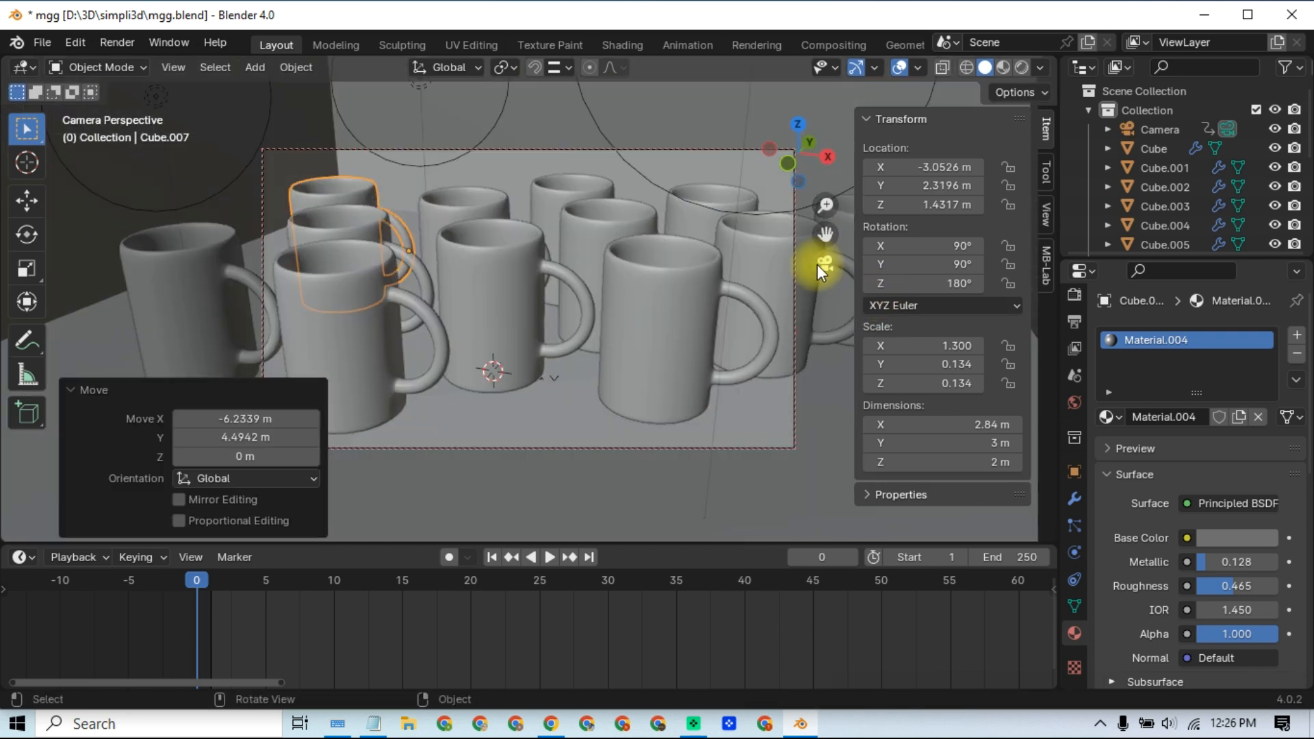
pyautogui.click(205, 277)
pyautogui.press('KP_7')
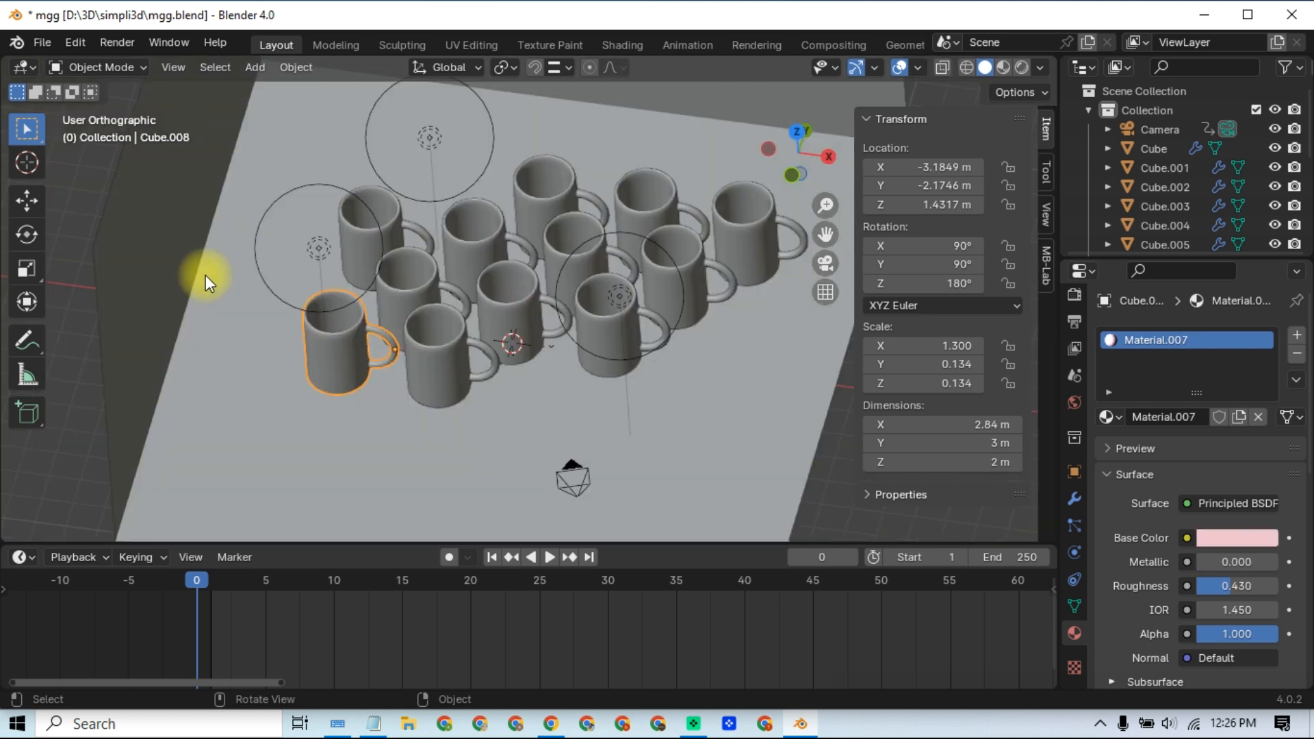
pyautogui.press('g')
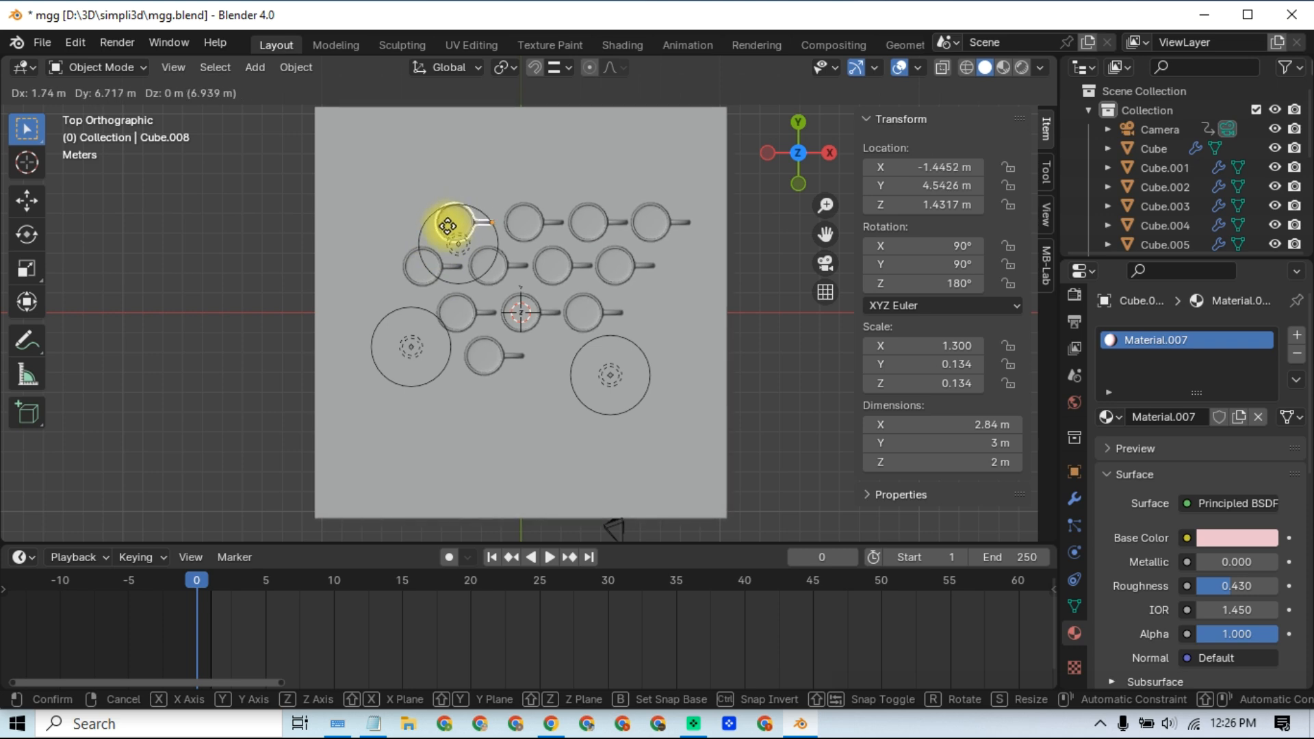
pyautogui.click(448, 225)
# - Select the camera, go to frame 6 and raise its viewpoint over the mugs to about X 8.02 m, Y -9.39 m, Z 9.64 m
pyautogui.click(826, 263)
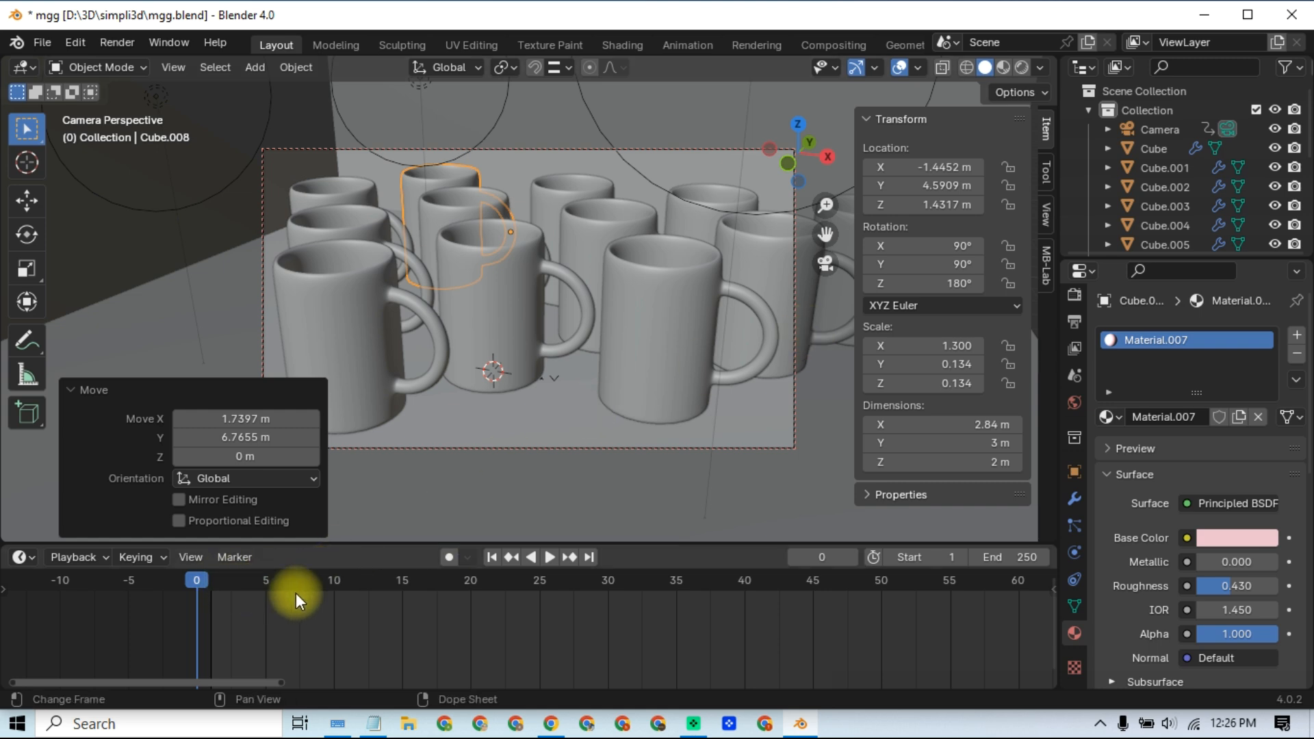
pyautogui.click(1160, 129)
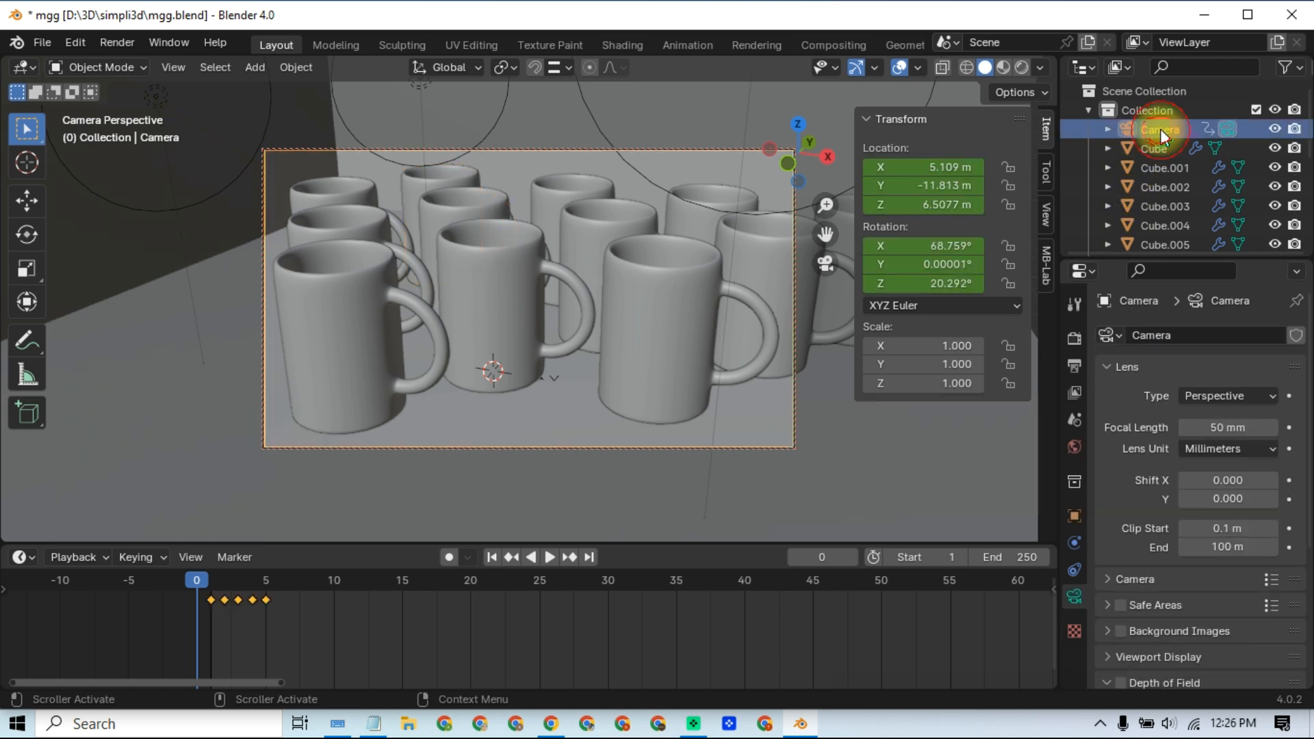
pyautogui.press('space')
pyautogui.moveTo(223, 594); pyautogui.dragTo(274, 607)
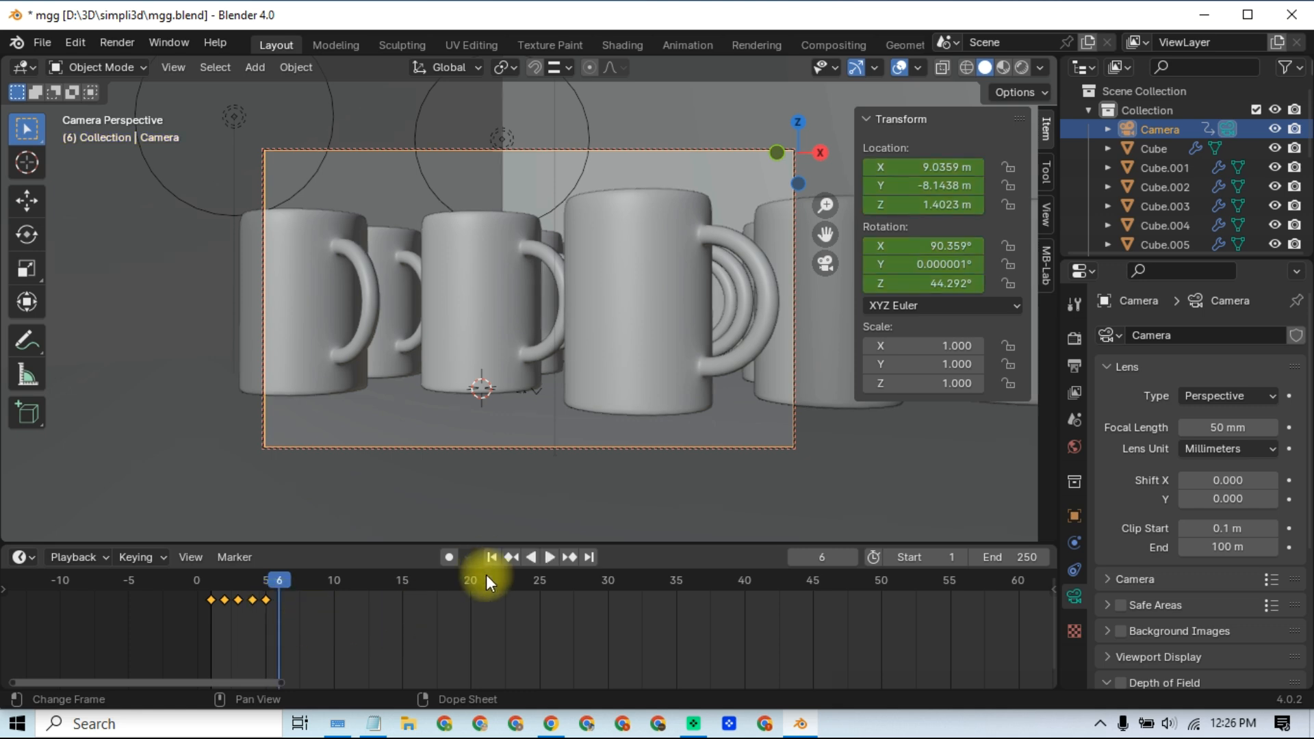
pyautogui.moveTo(540, 317); pyautogui.dragTo(564, 367, button='middle')
pyautogui.moveTo(826, 205); pyautogui.dragTo(792, 229)
pyautogui.moveTo(719, 240); pyautogui.dragTo(628, 290, button='middle')
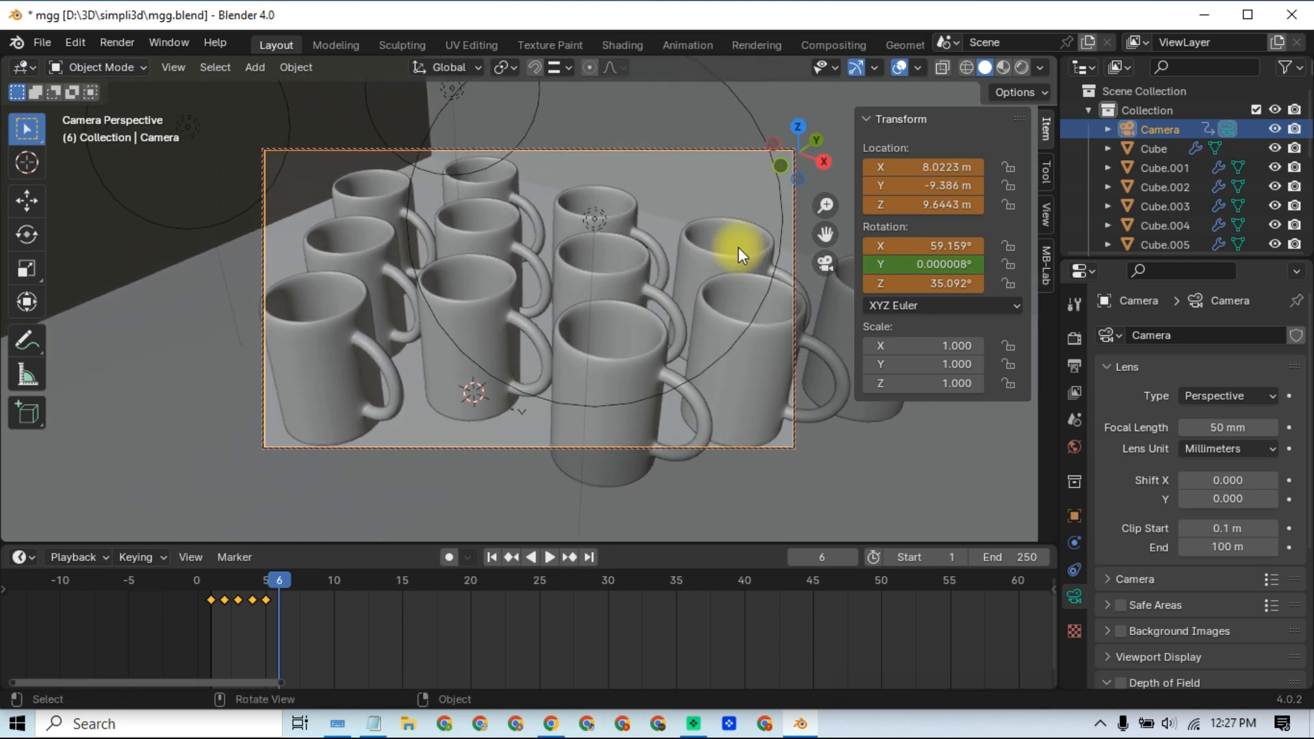
# - Keyframe the camera's location, rotation and scale at frame 6, and check the shot in rendered shading and on the timeline
pyautogui.click(1024, 69)
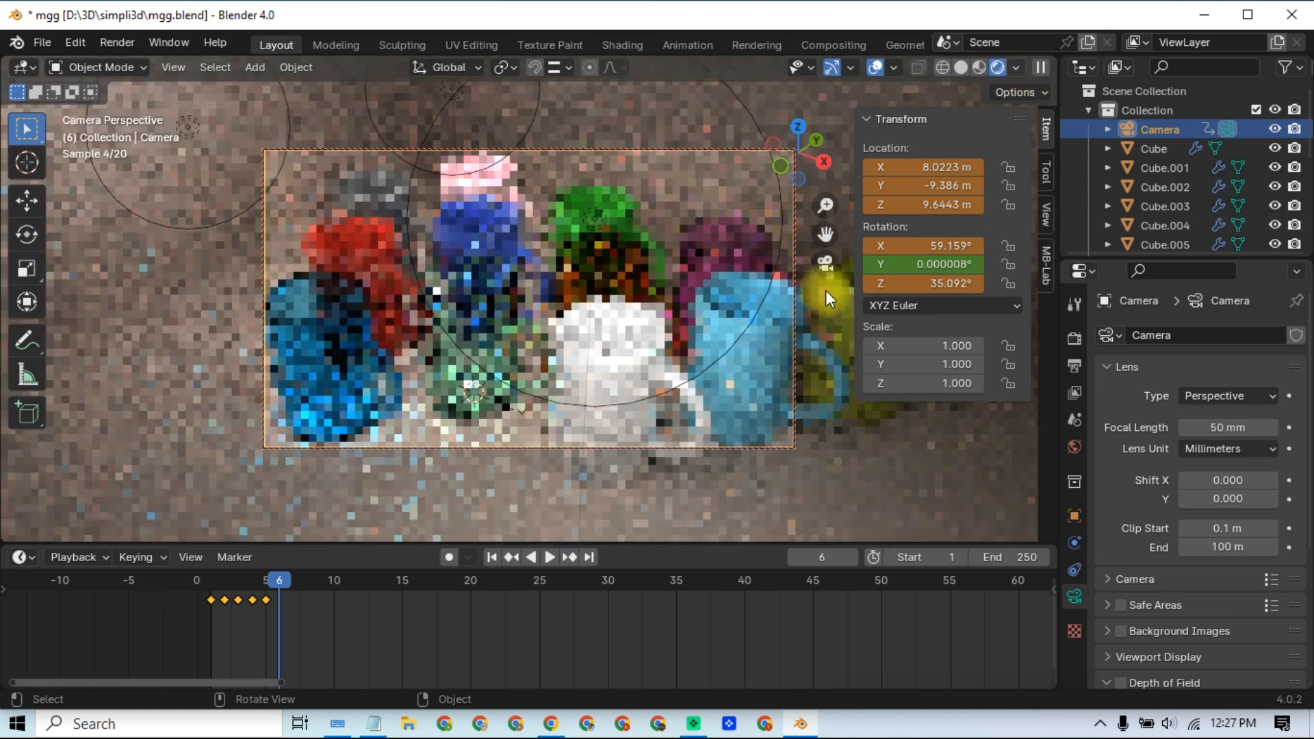
pyautogui.click(451, 559)
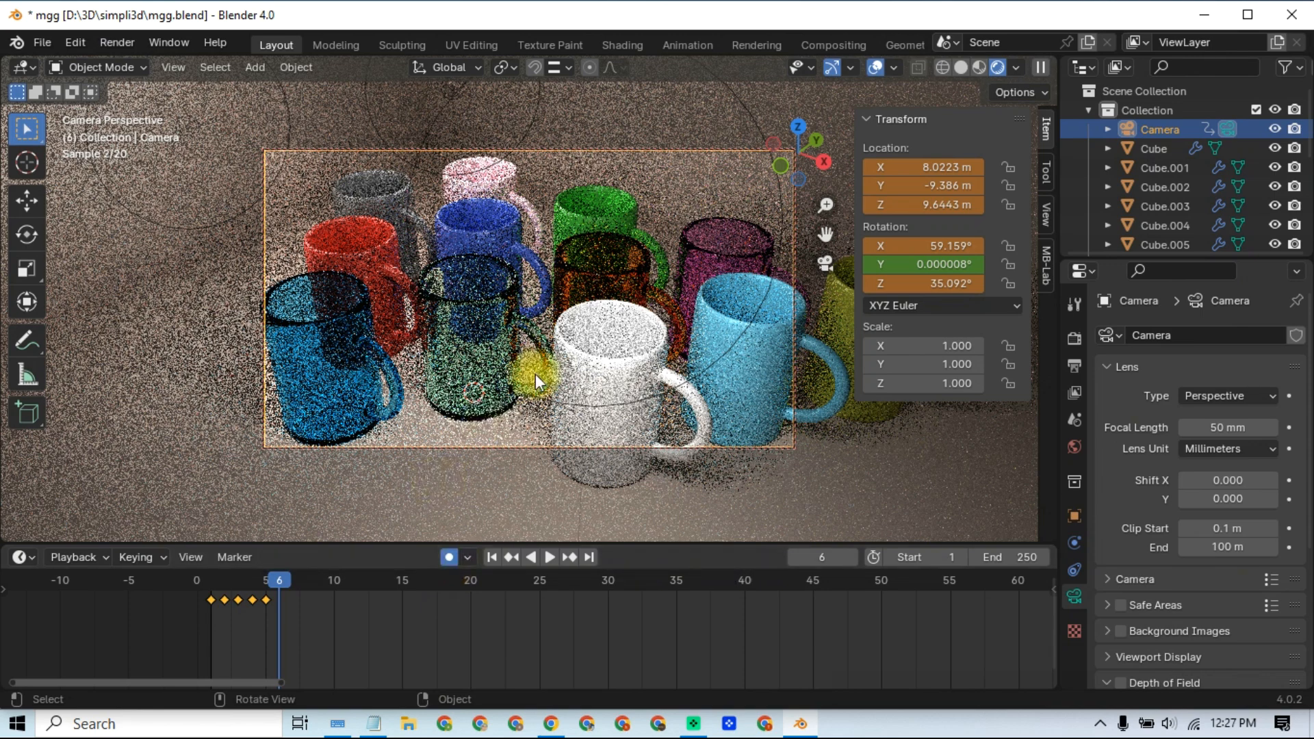
pyautogui.press('i')
pyautogui.click(527, 426)
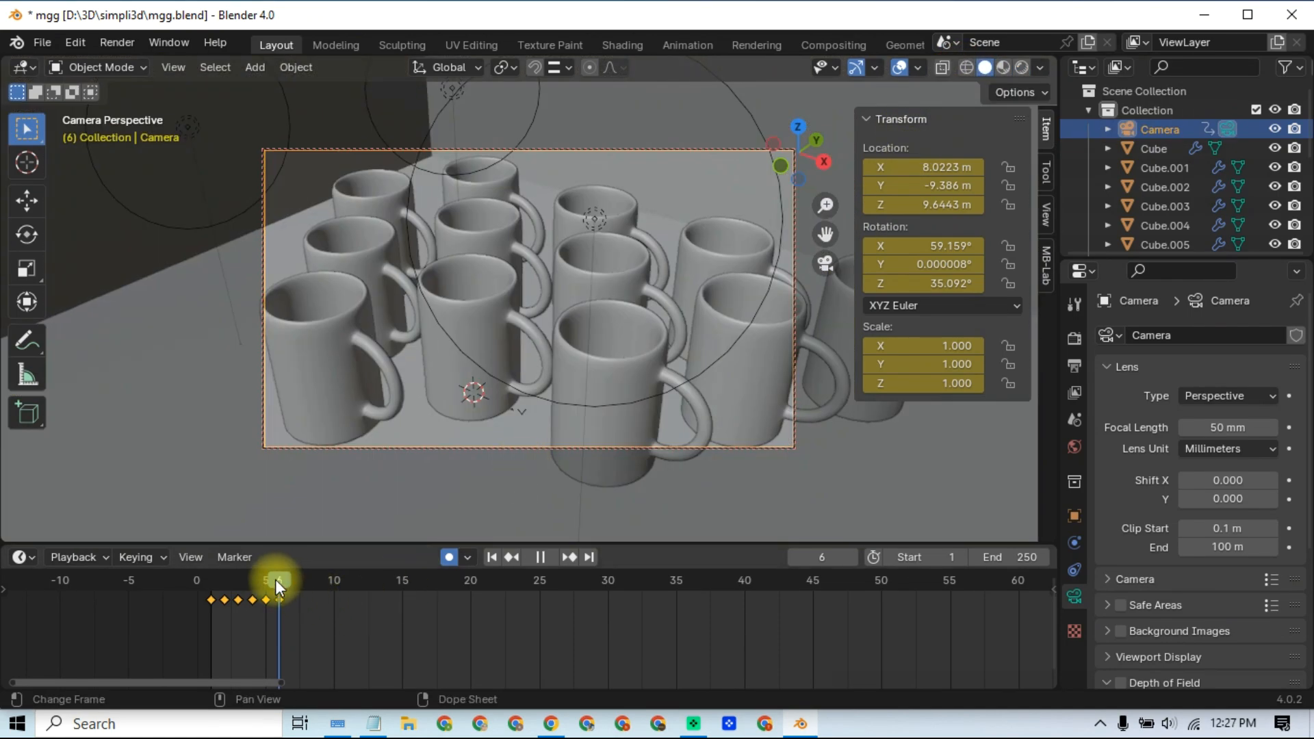
pyautogui.click(272, 581)
pyautogui.press('space')
pyautogui.moveTo(273, 581); pyautogui.dragTo(278, 611)
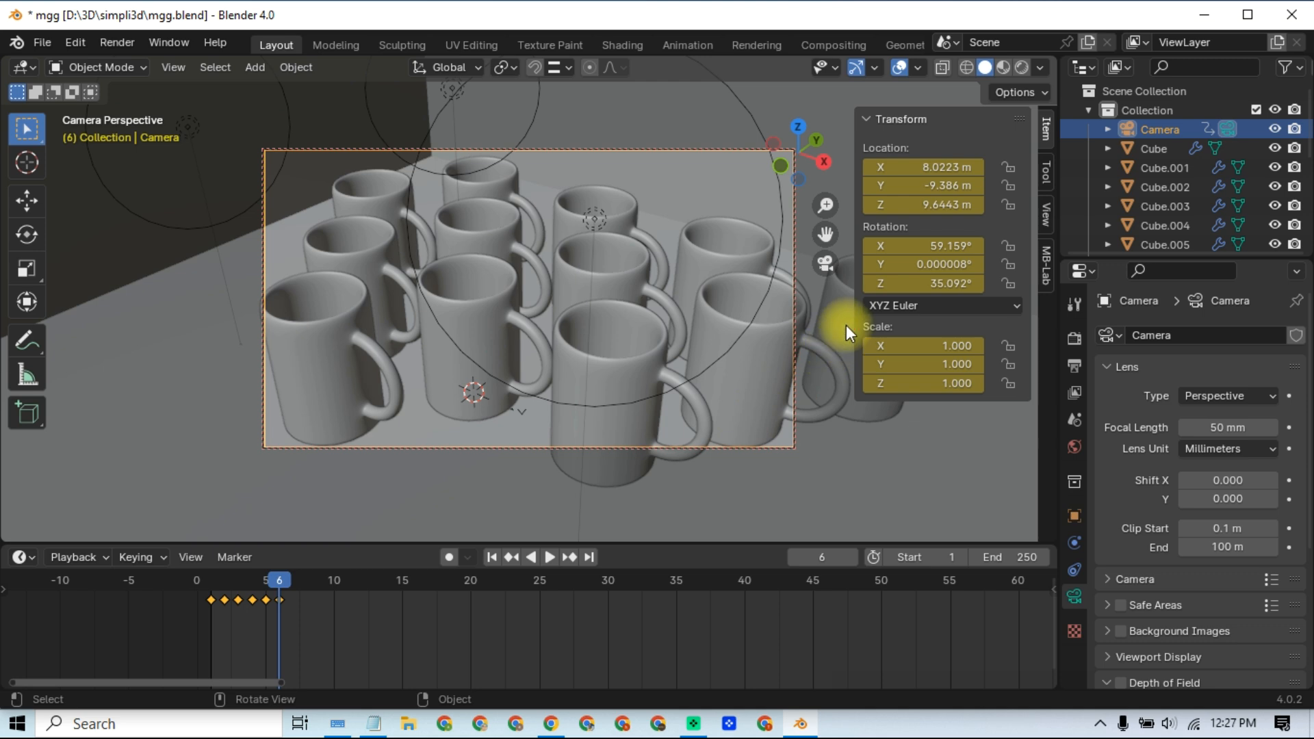
# - Move the yellow mug behind the farthest row to about X 3.57 m, Y 6.41 m, so it sits inside the camera frame
pyautogui.click(804, 398)
pyautogui.press('KP_7')
pyautogui.scroll(-3, 681, 356)
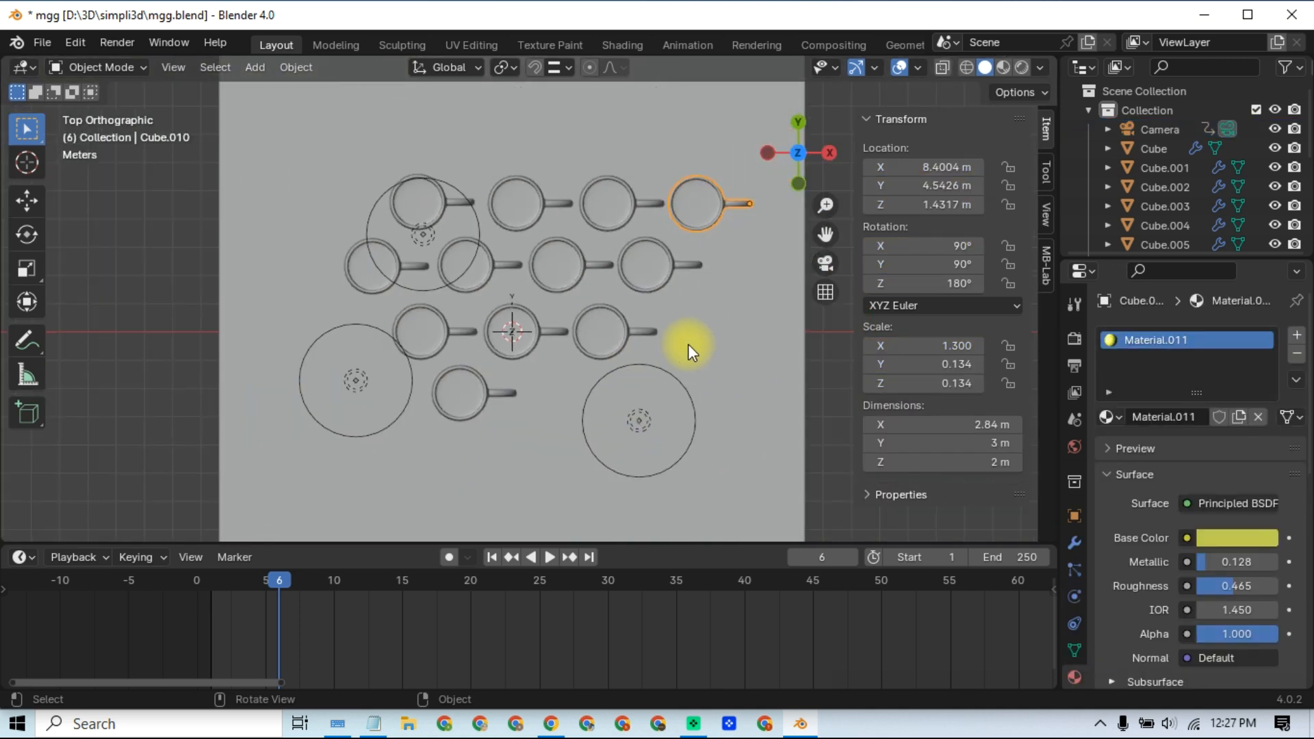
pyautogui.press('g')
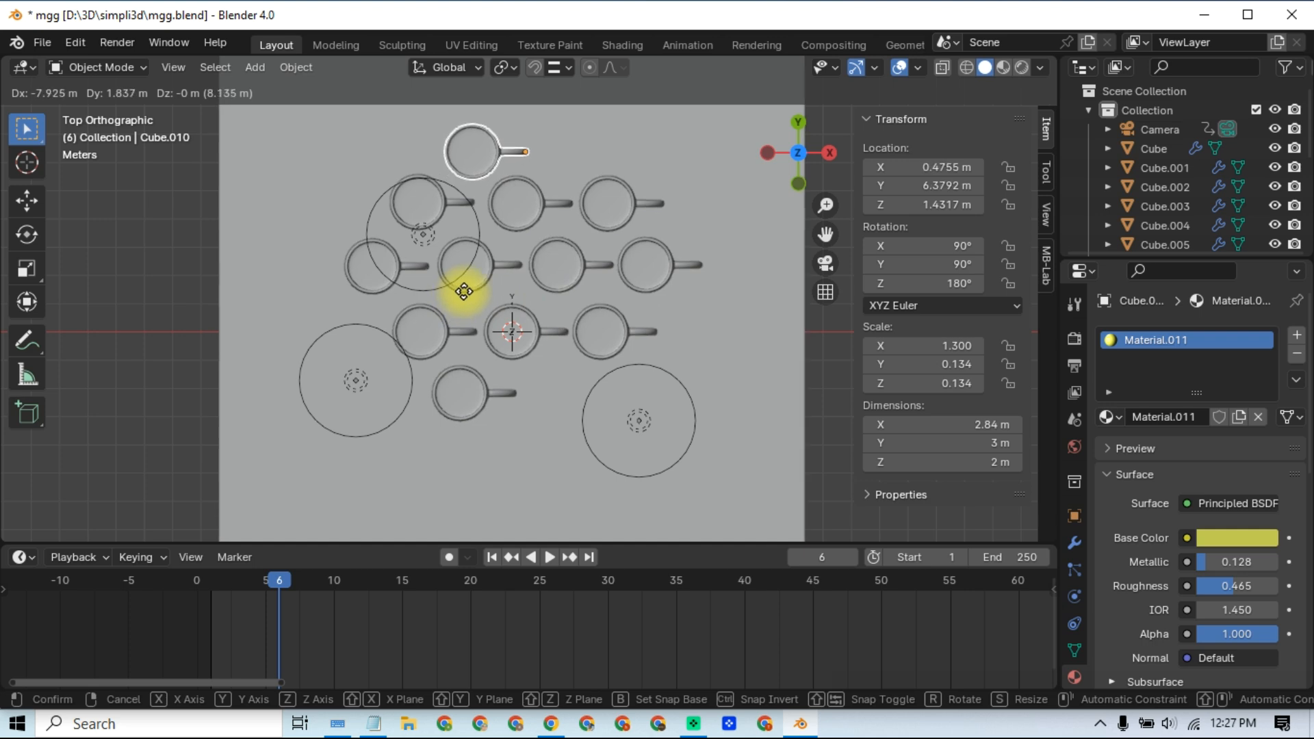
pyautogui.click(464, 291)
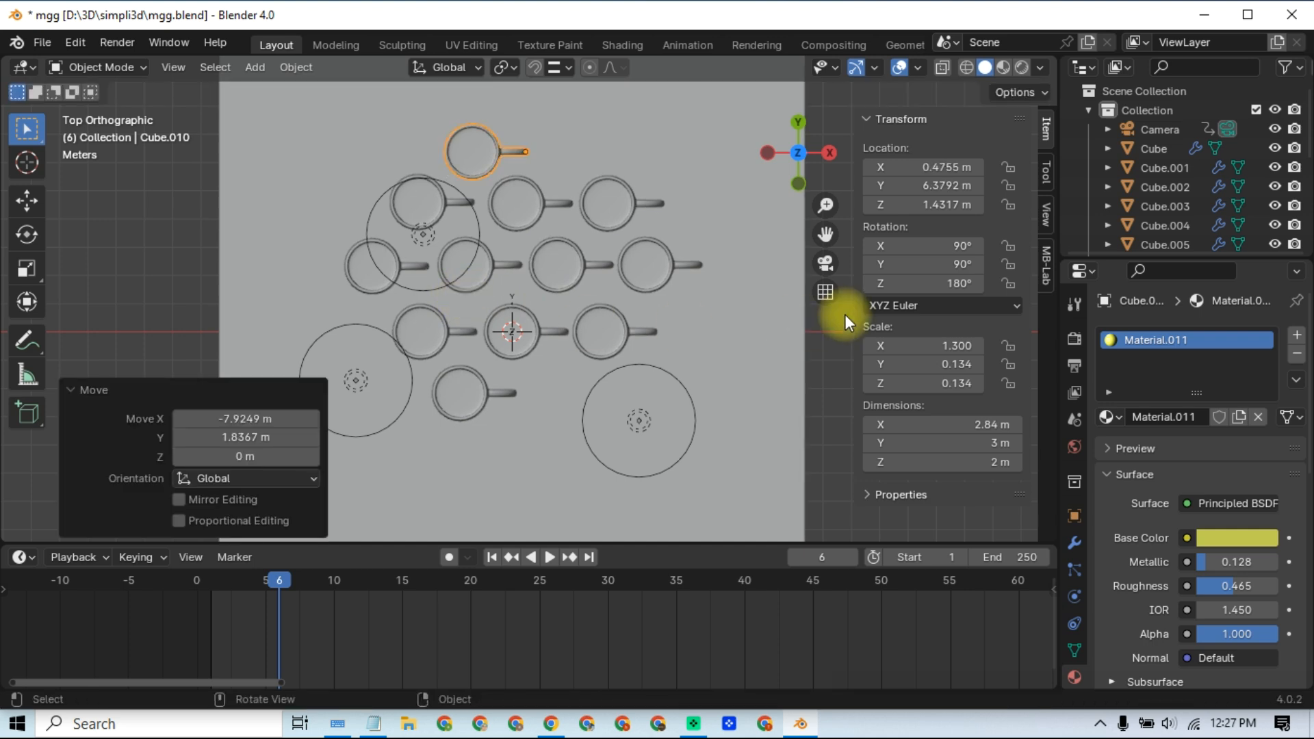
pyautogui.click(827, 267)
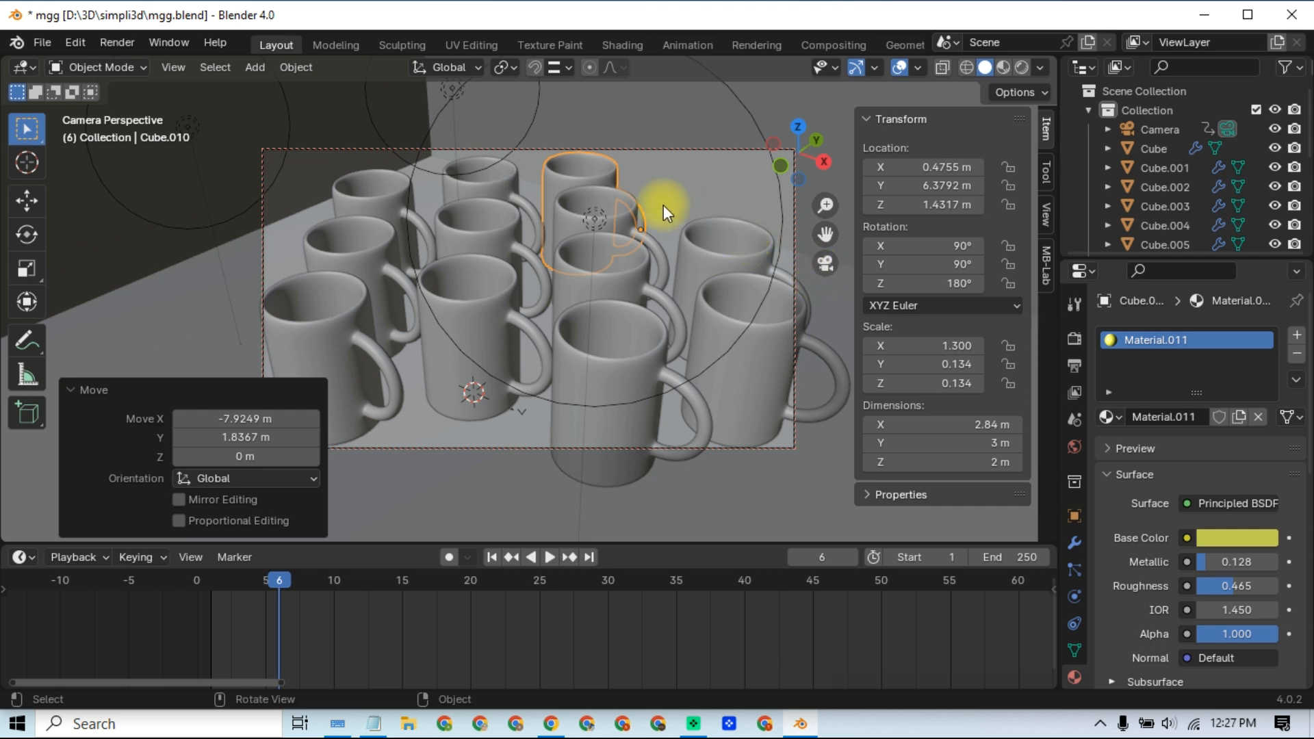
pyautogui.press('KP_7')
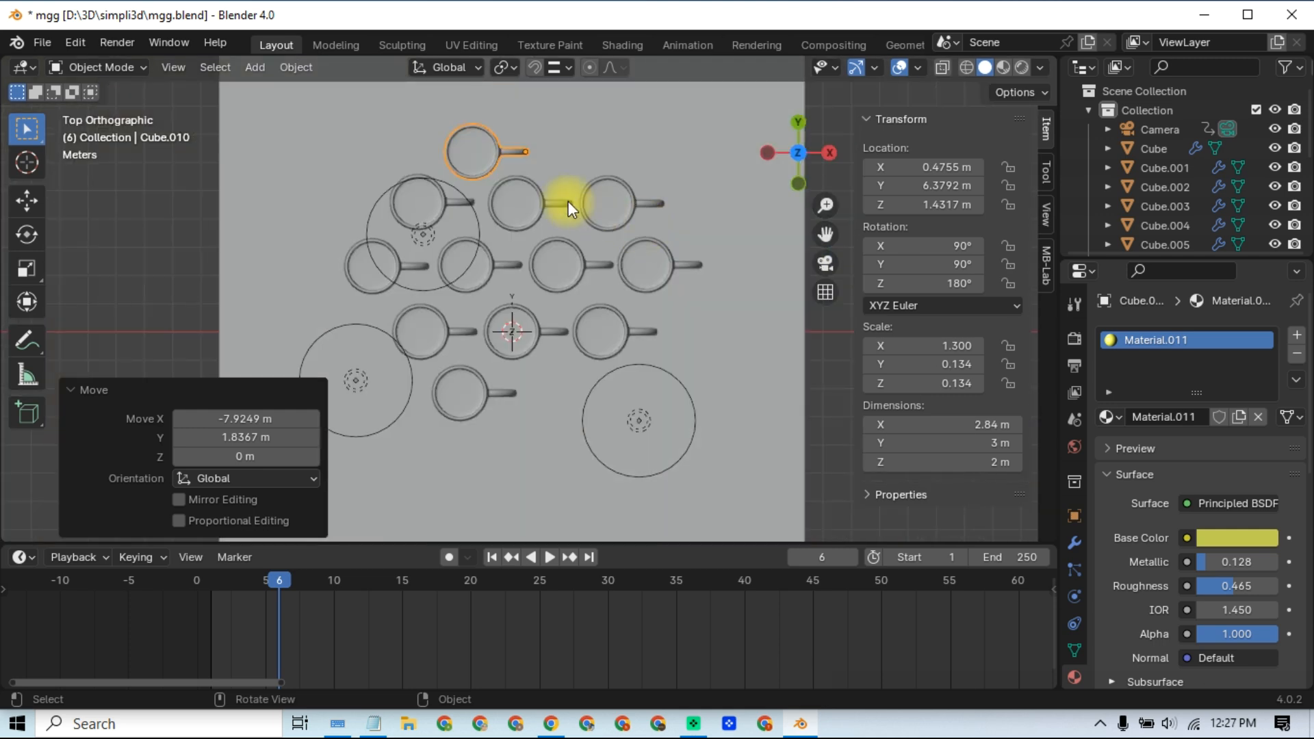
pyautogui.press('g')
pyautogui.click(655, 200)
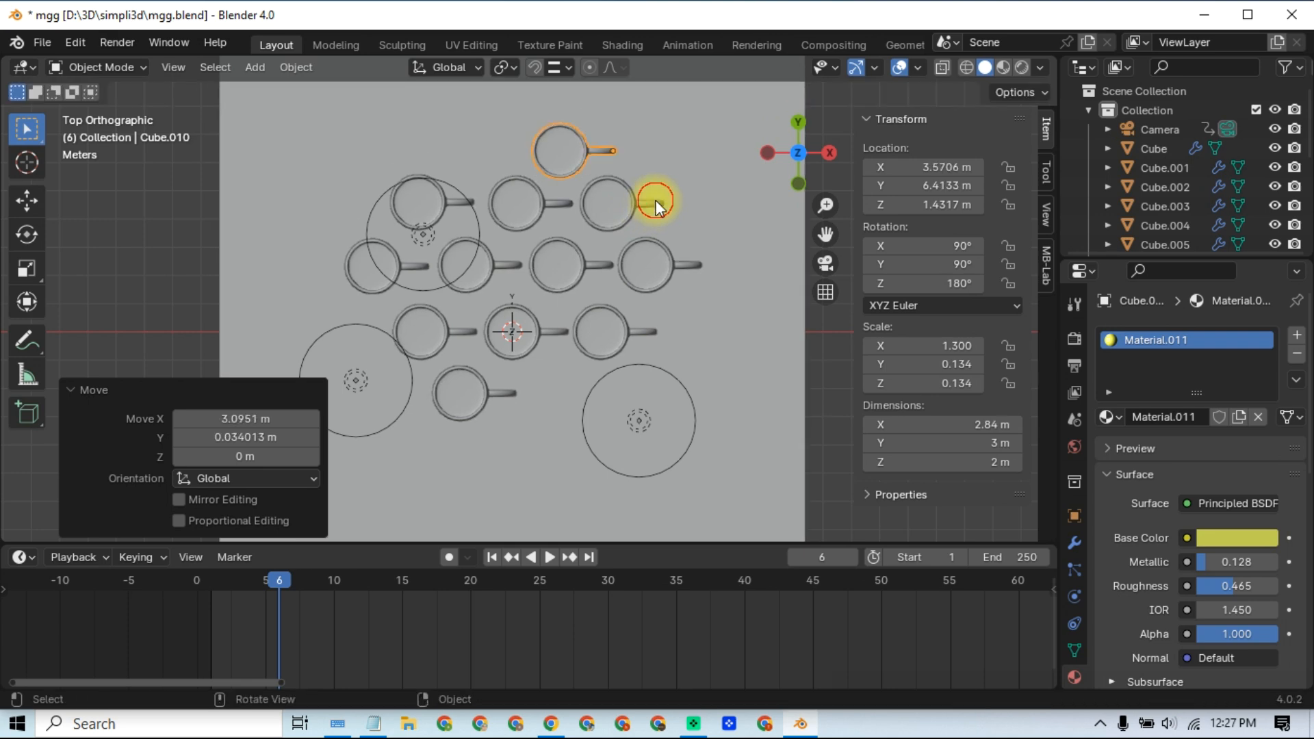
pyautogui.click(828, 265)
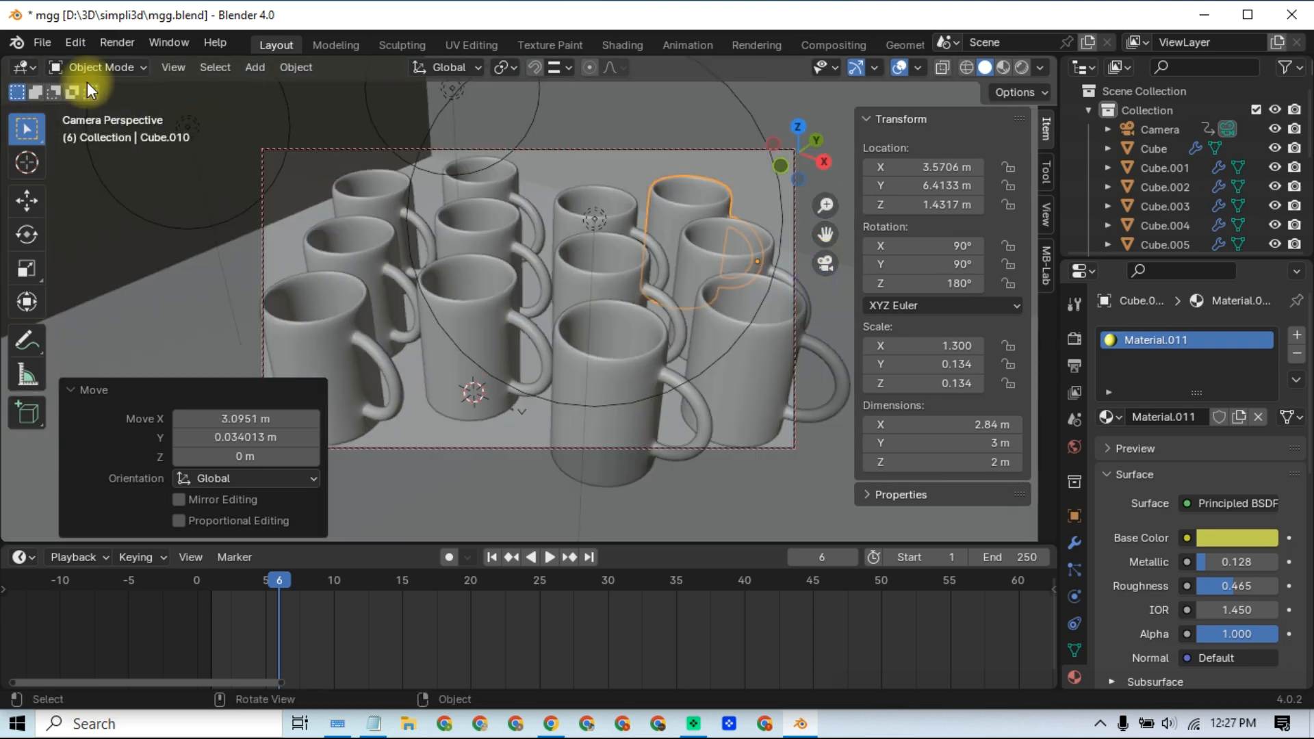
# - Save the file, and preview the mug arrangement in rendered shading through the camera with the floor plane selected
pyautogui.click(44, 43)
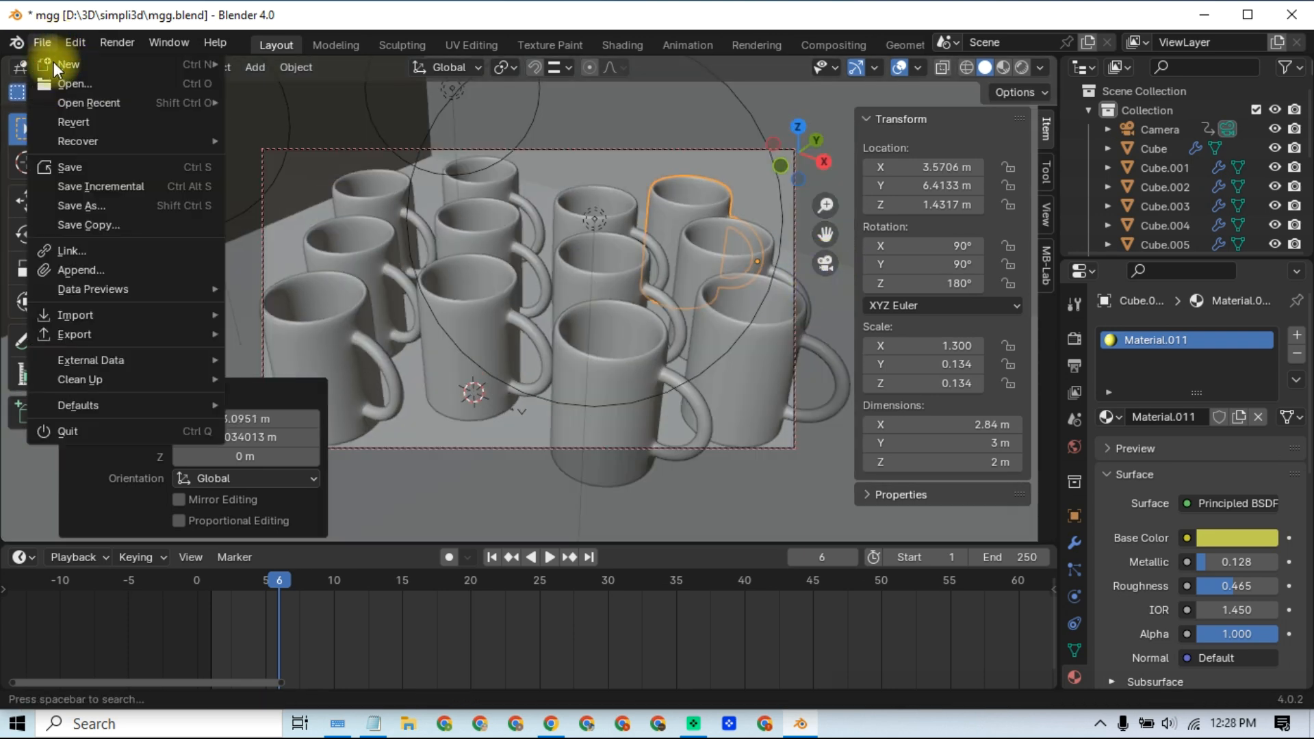
pyautogui.click(69, 169)
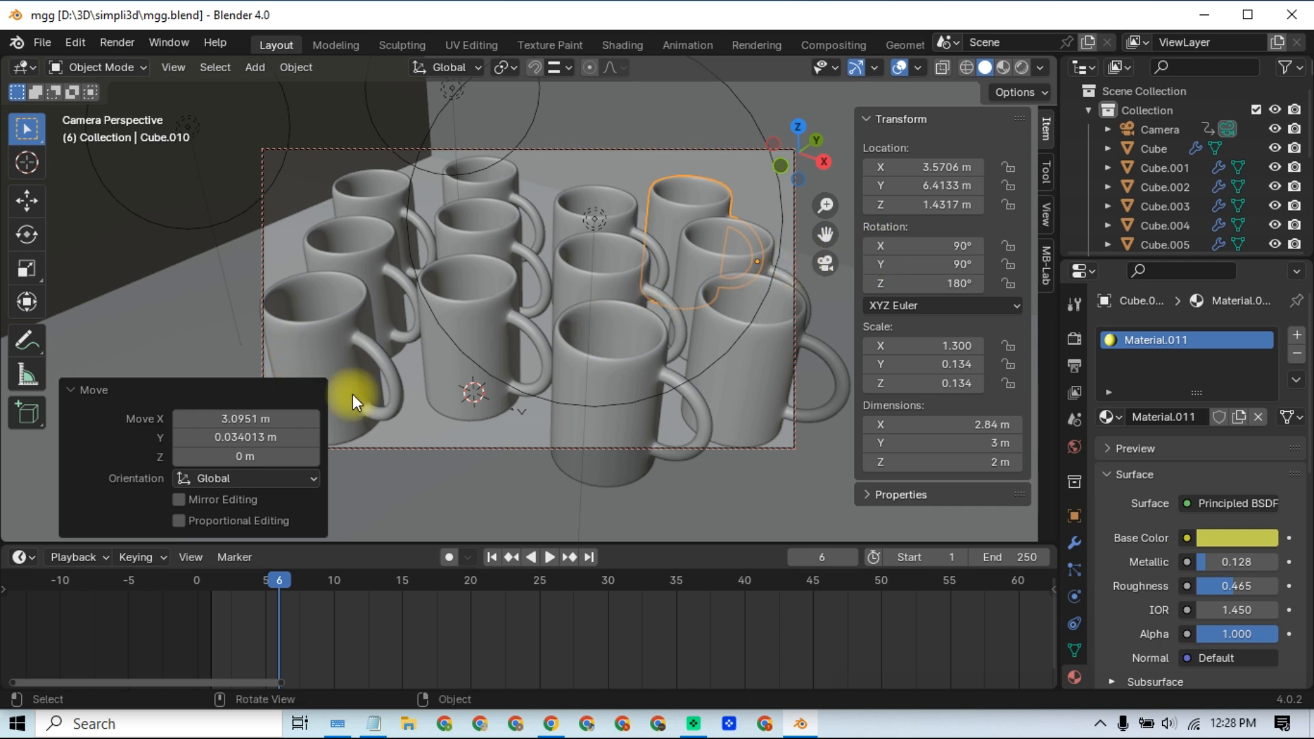
pyautogui.click(1020, 67)
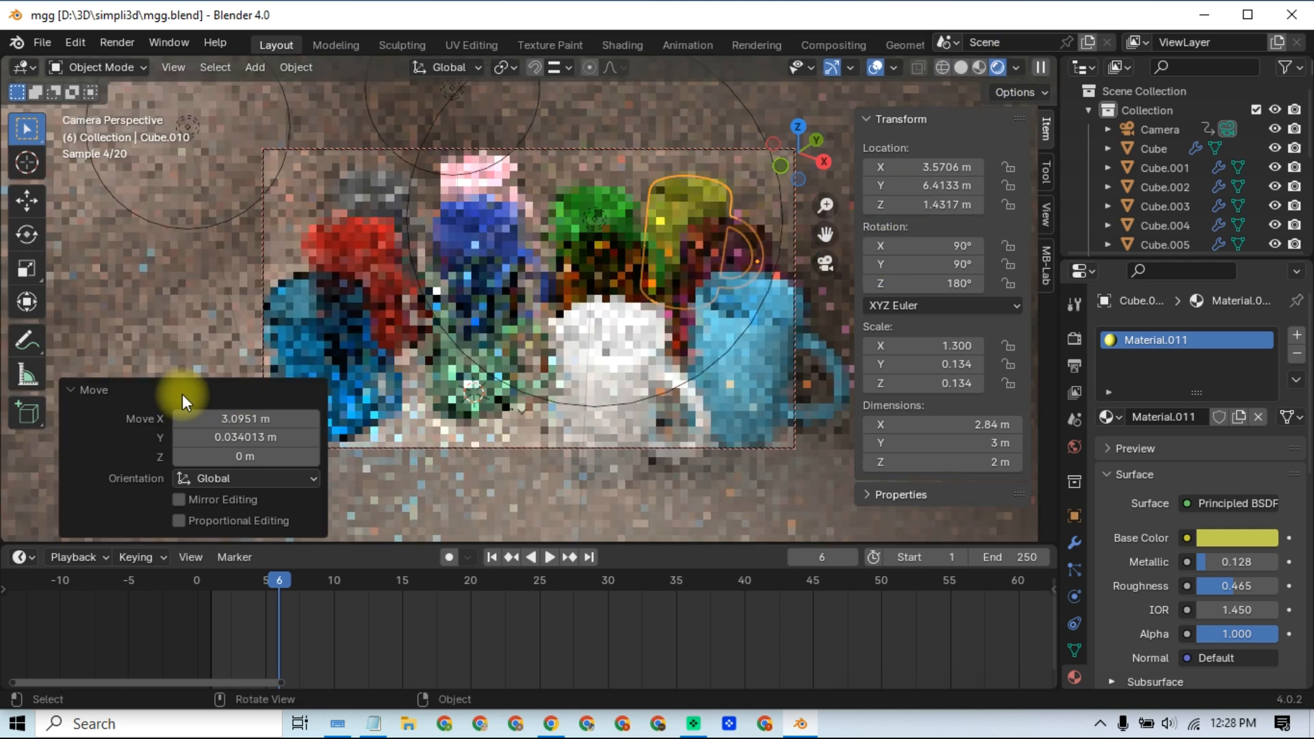
pyautogui.click(182, 395)
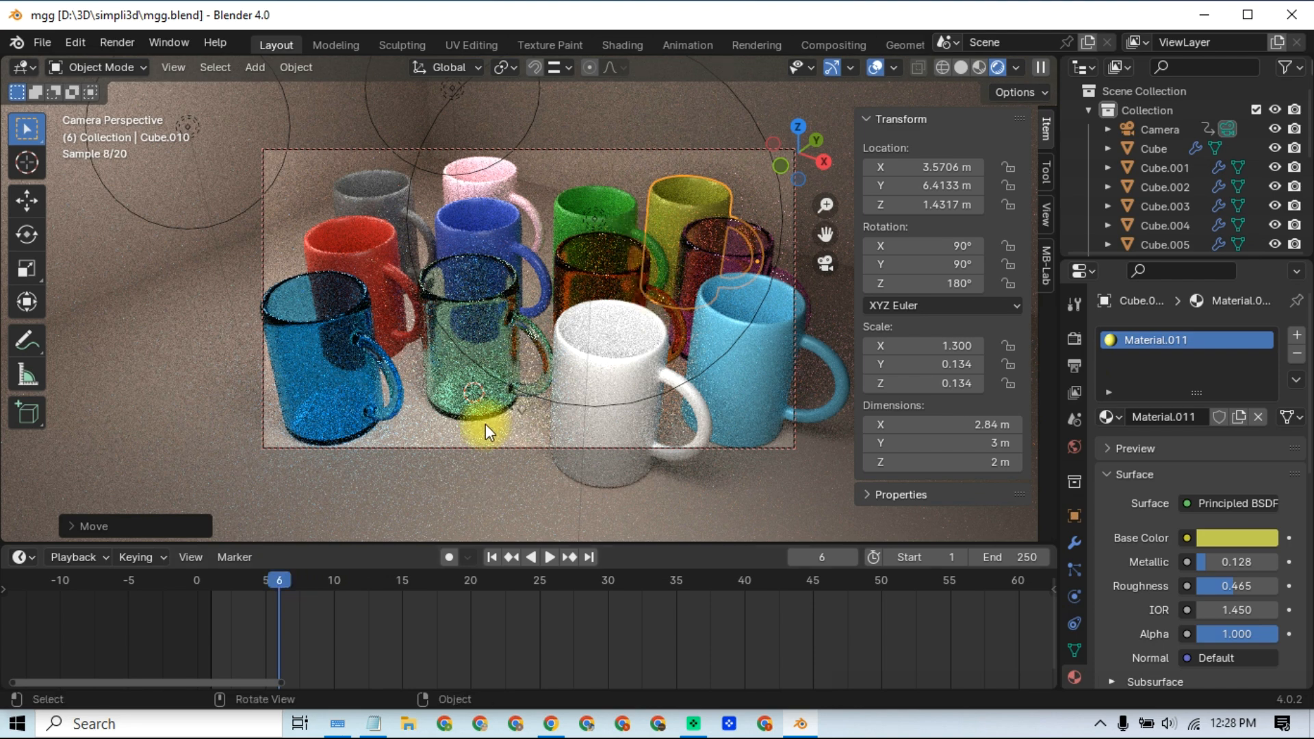
pyautogui.click(504, 430)
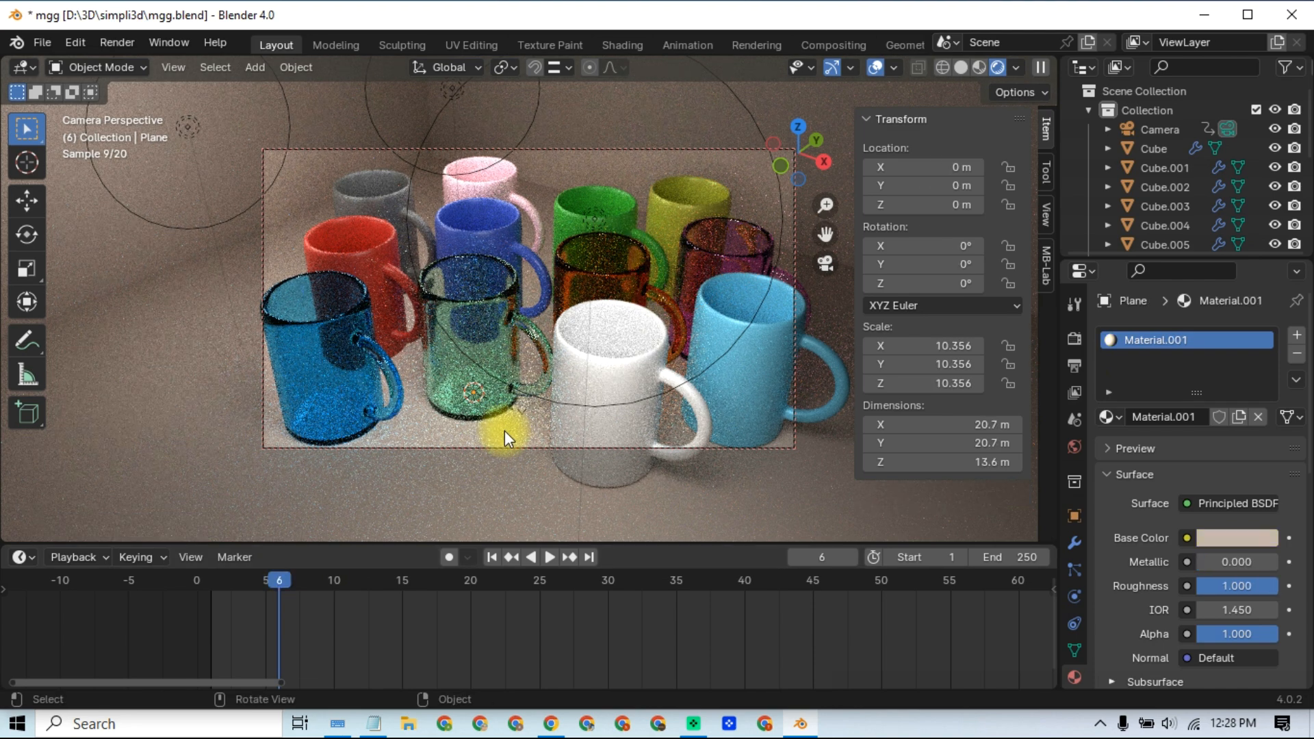